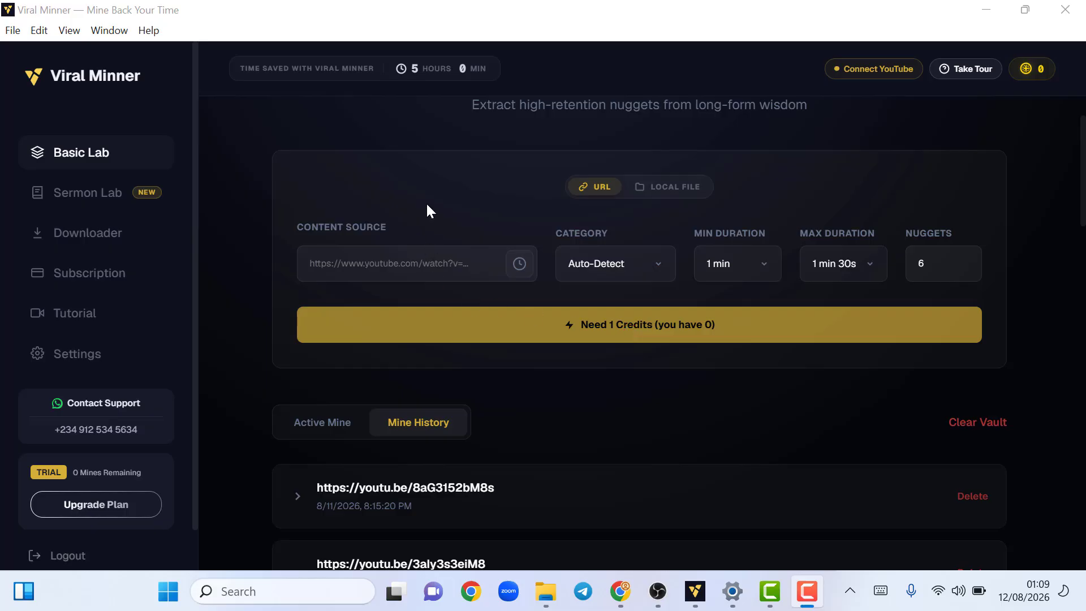
pyautogui.scroll(-2, 427, 211)
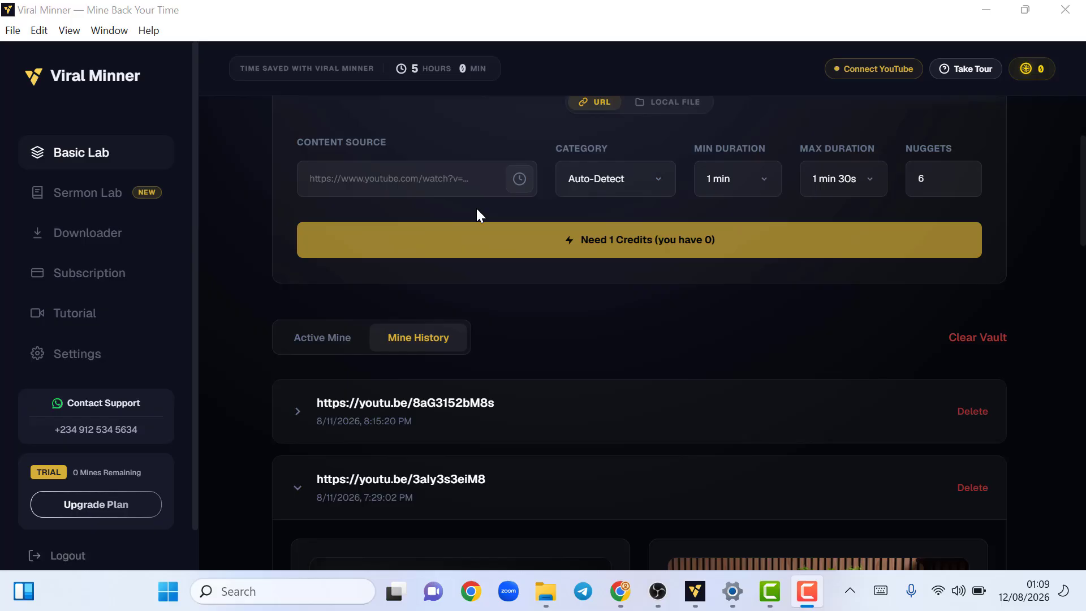
pyautogui.scroll(3, 476, 208)
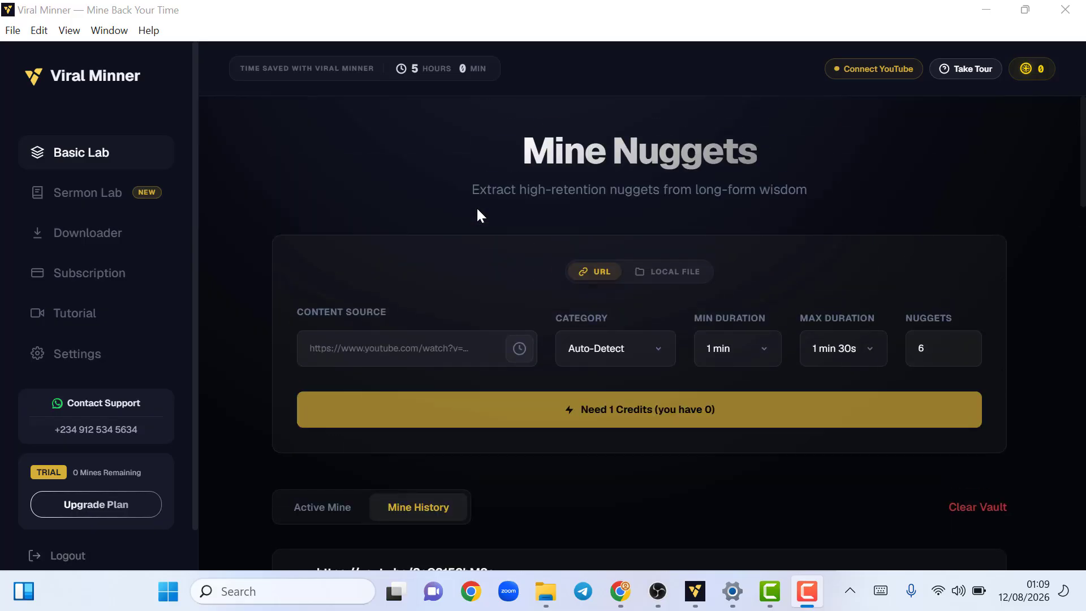
pyautogui.scroll(-2, 478, 210)
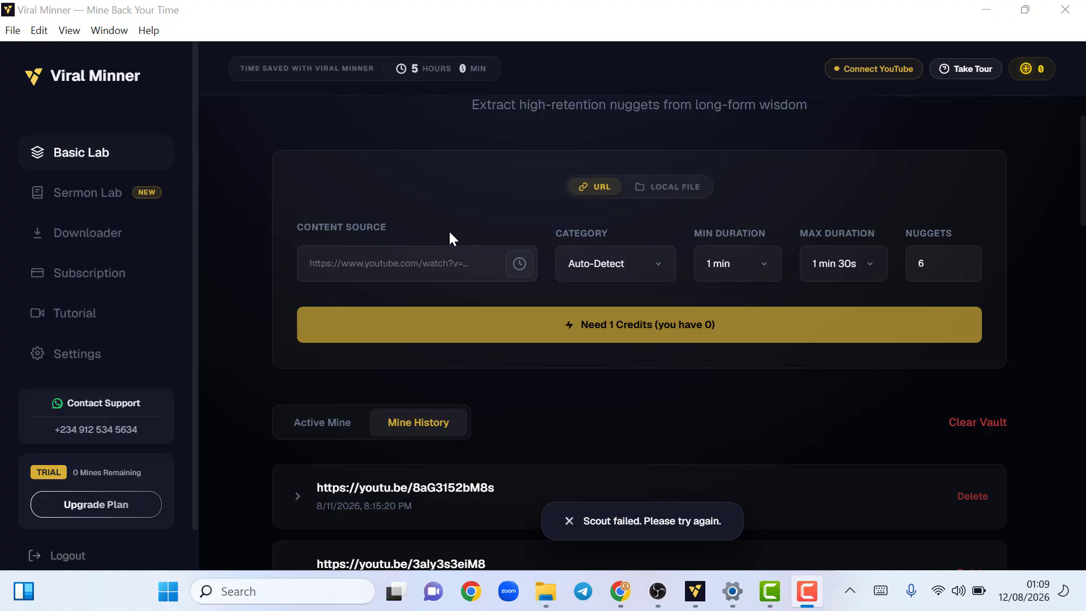
pyautogui.scroll(2, 450, 233)
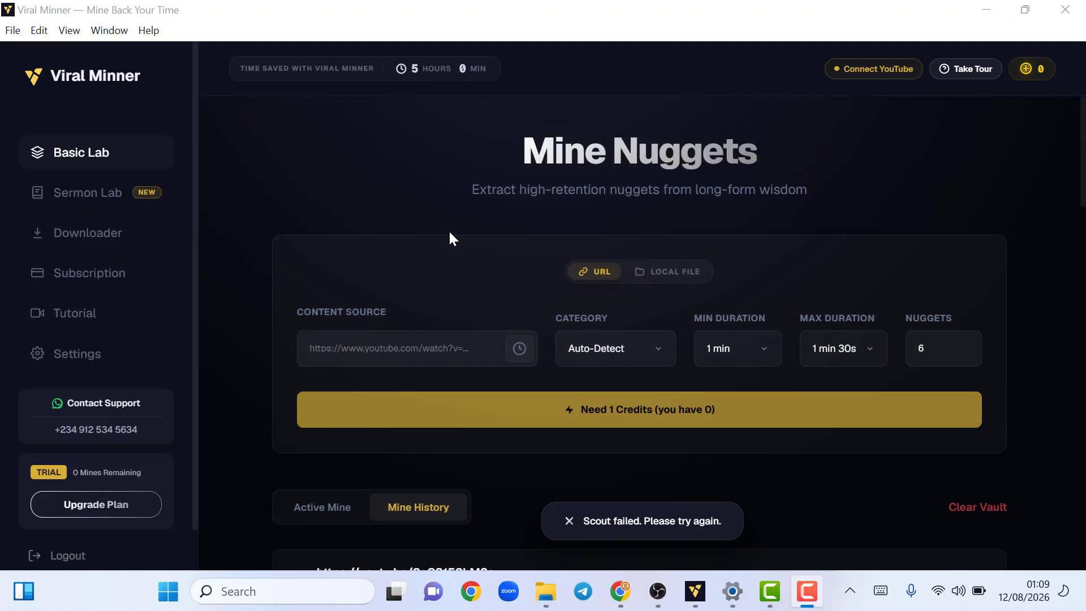
pyautogui.scroll(-2, 451, 235)
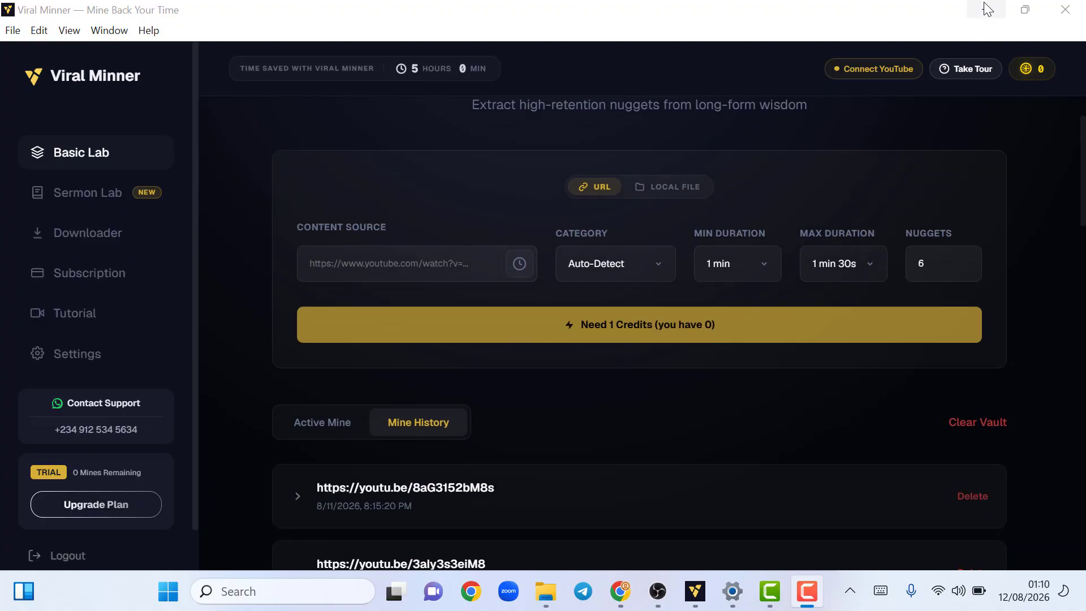
pyautogui.scroll(2, 575, 203)
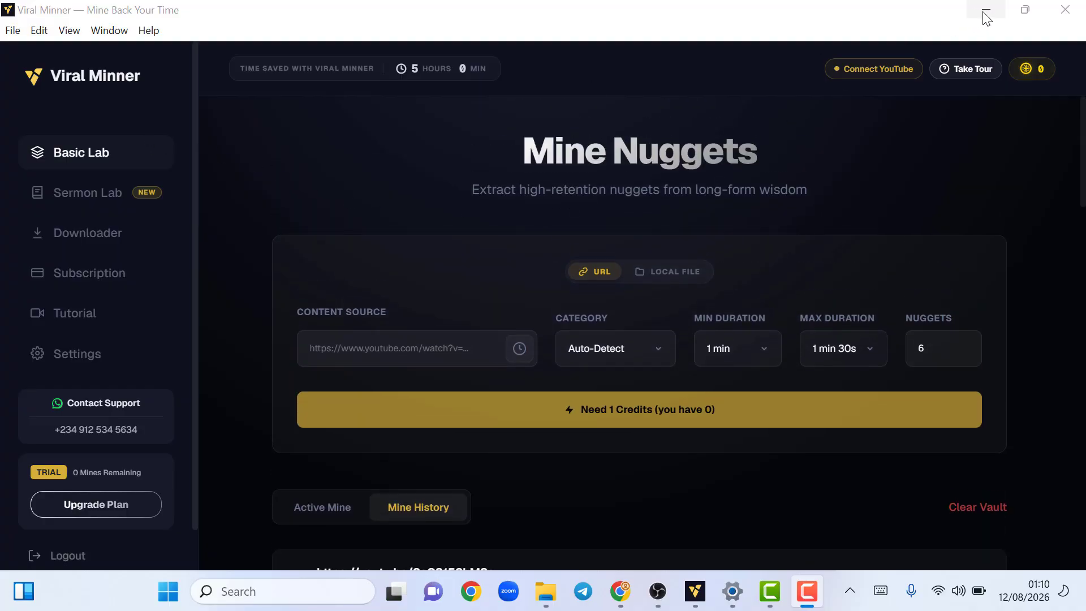
# Step: Switch to Chrome and look over the viralminner.com home page, including its web address and Download option
pyautogui.click(986, 17)
pyautogui.click(633, 598)
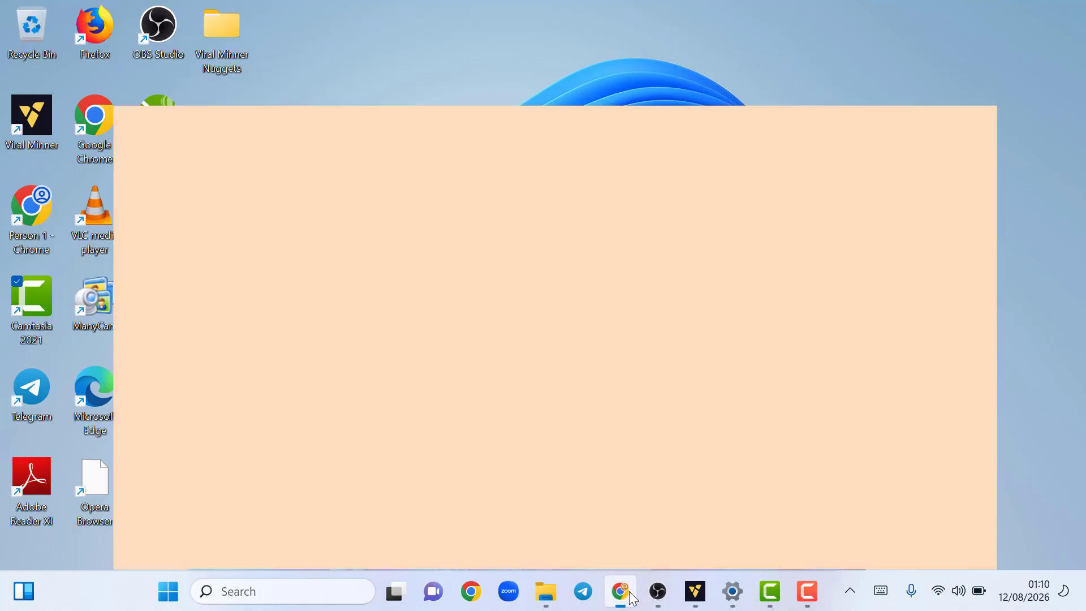
pyautogui.moveTo(144, 53); pyautogui.dragTo(223, 65)
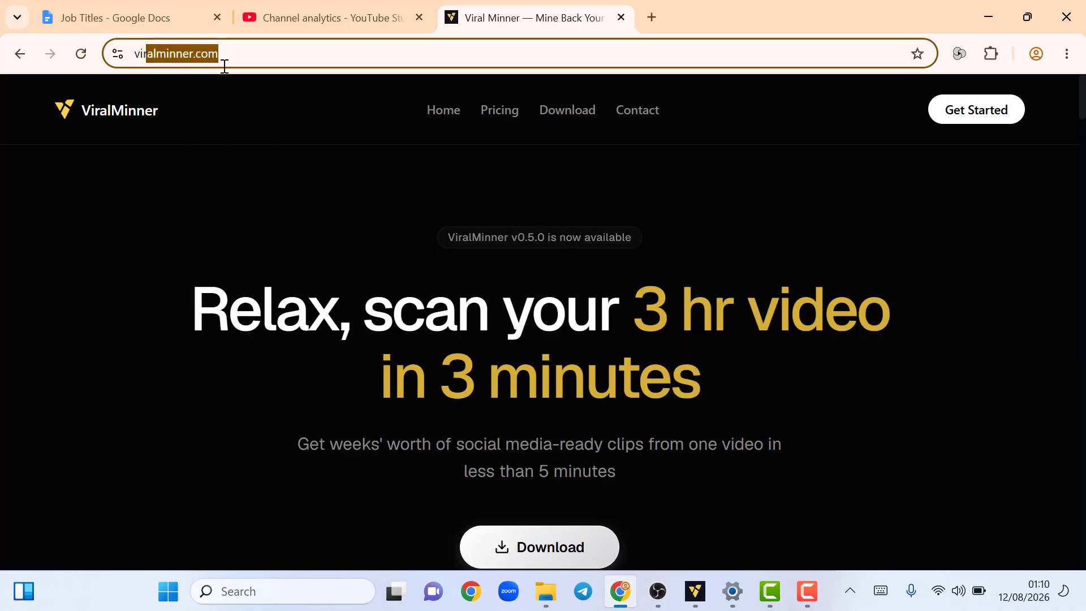
pyautogui.click(219, 150)
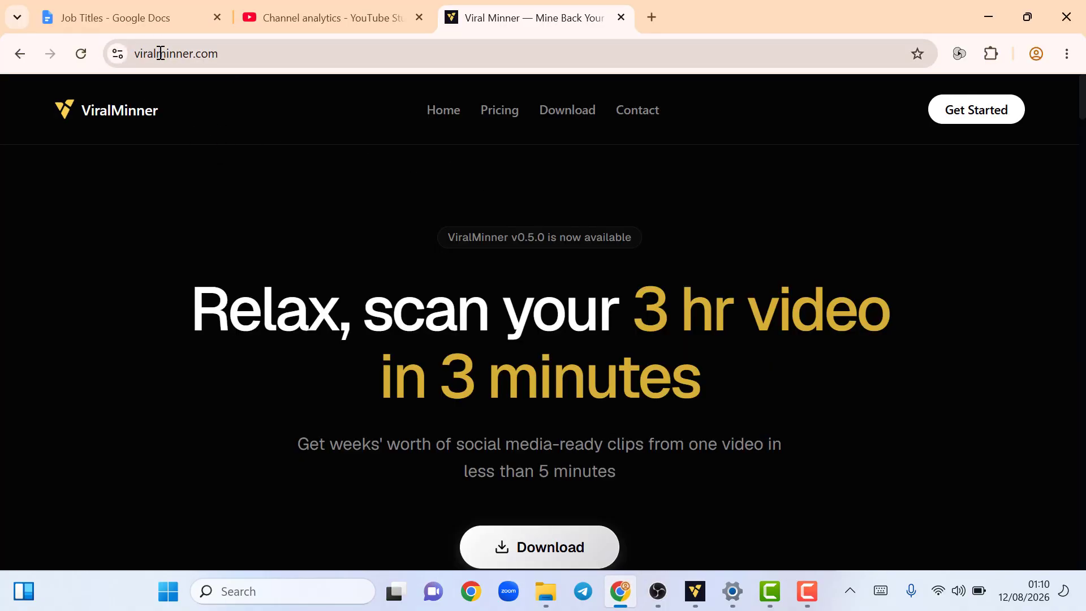
pyautogui.scroll(-5, 490, 238)
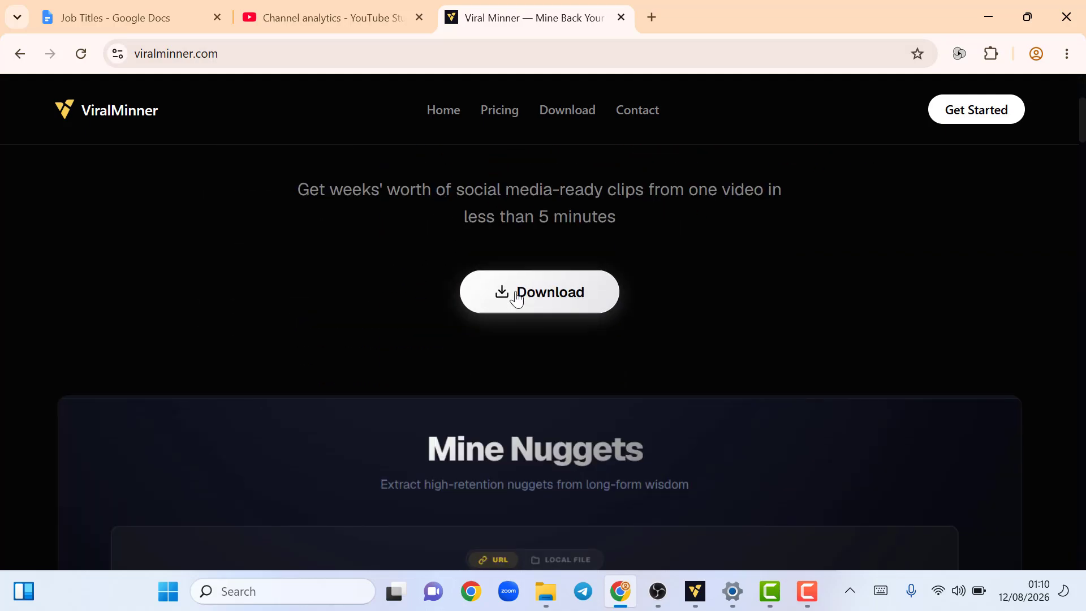
pyautogui.scroll(3, 545, 300)
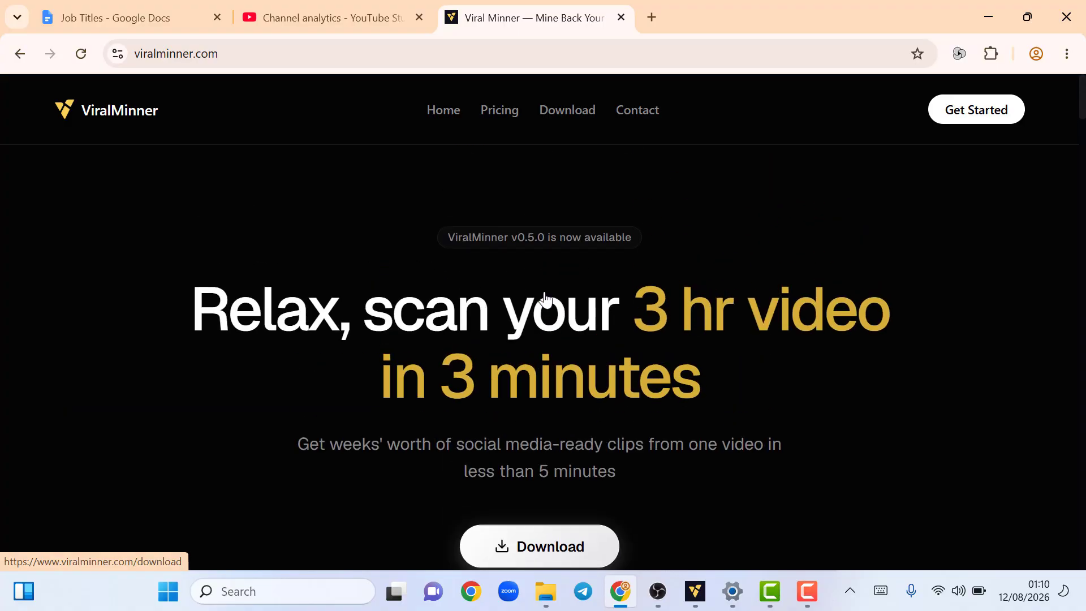
pyautogui.scroll(-1, 545, 300)
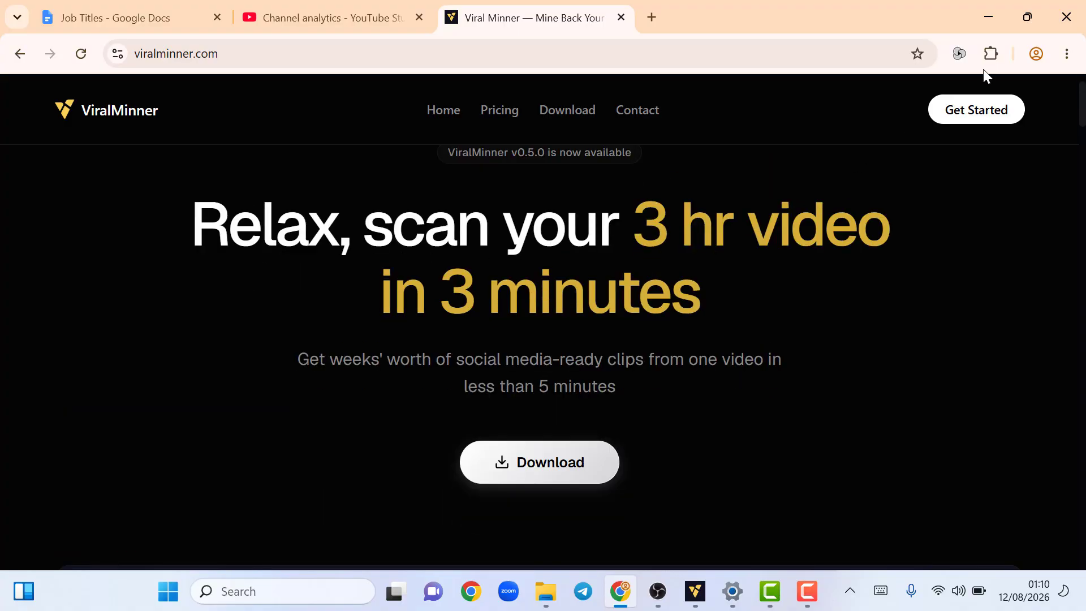
pyautogui.click(990, 56)
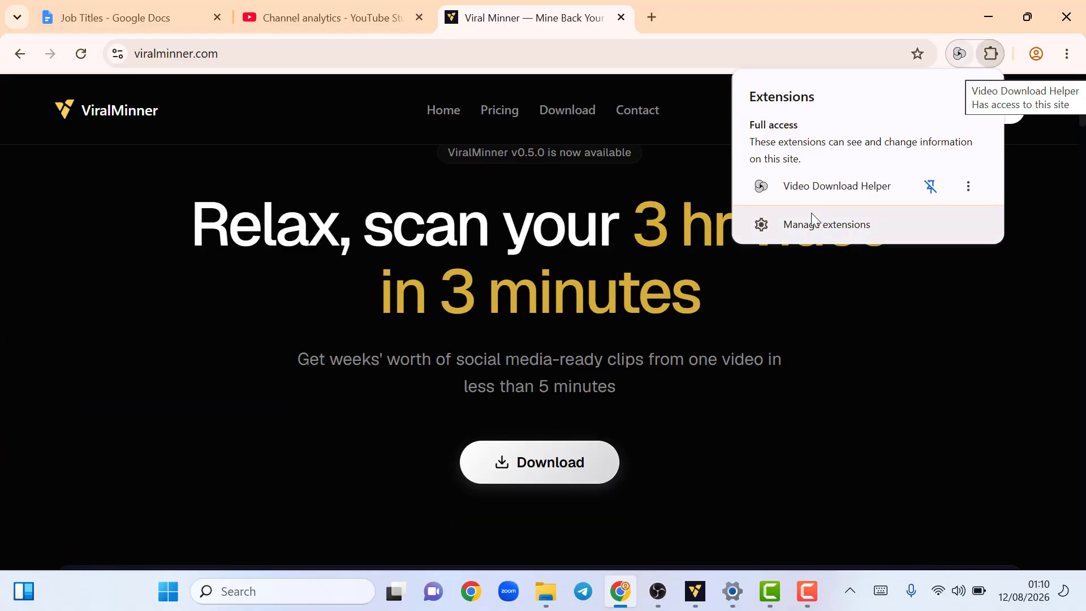
pyautogui.click(980, 96)
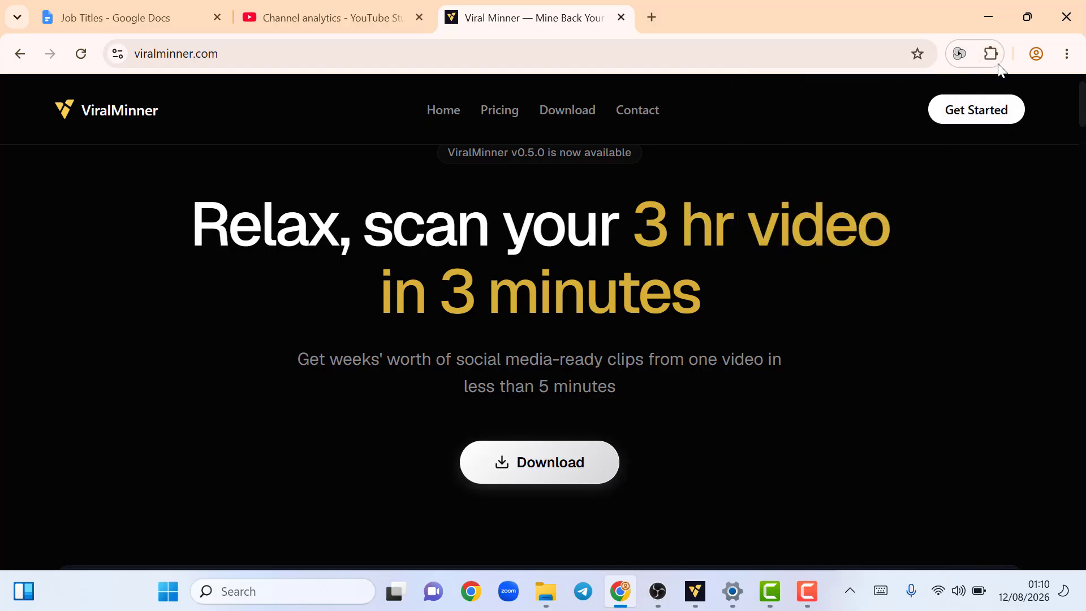
pyautogui.click(1035, 61)
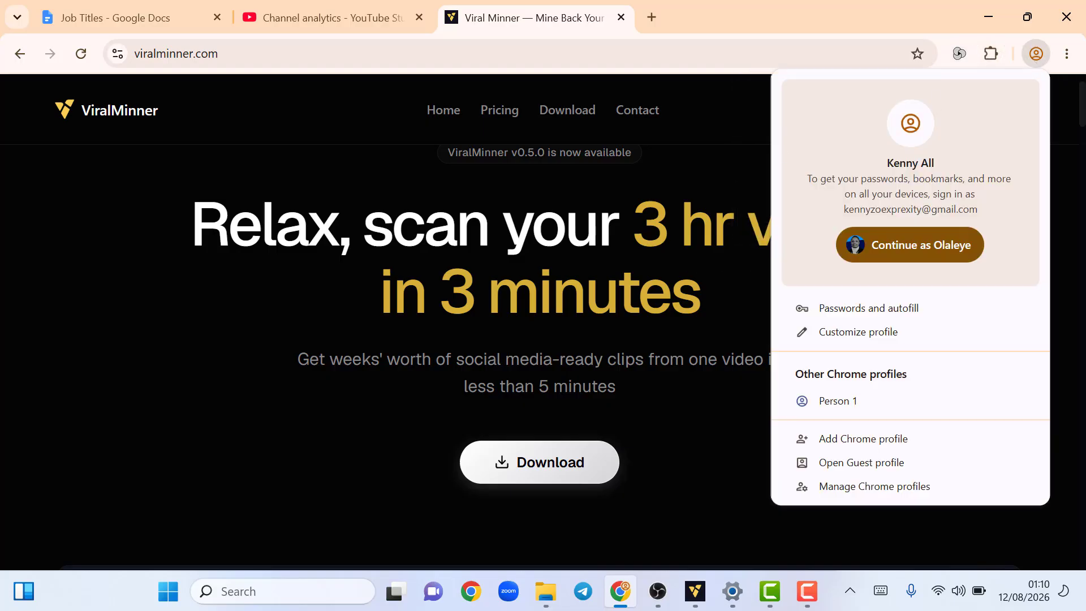
pyautogui.click(1035, 61)
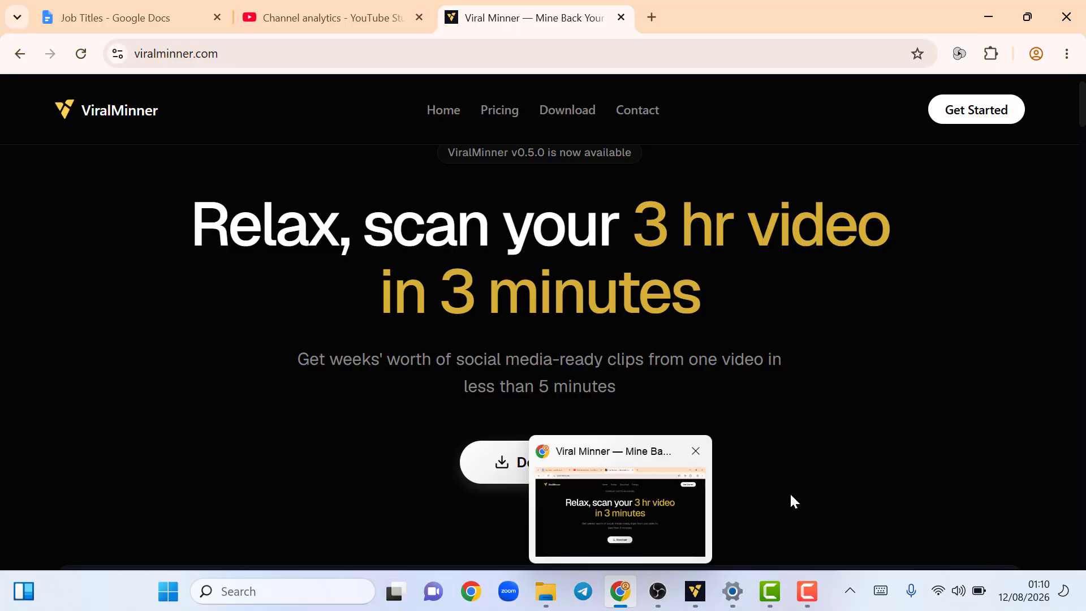
# Step: Locate the Viral Minner Setup 0.5.0 installer in the Downloads folder in File Explorer, then minimize the window
pyautogui.click(545, 591)
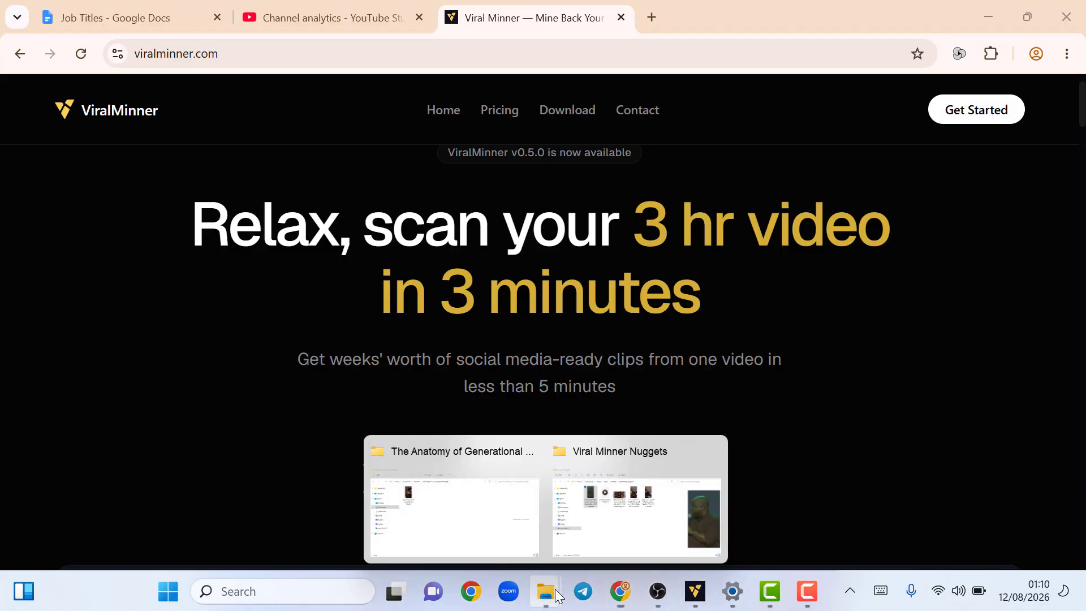
pyautogui.click(893, 444)
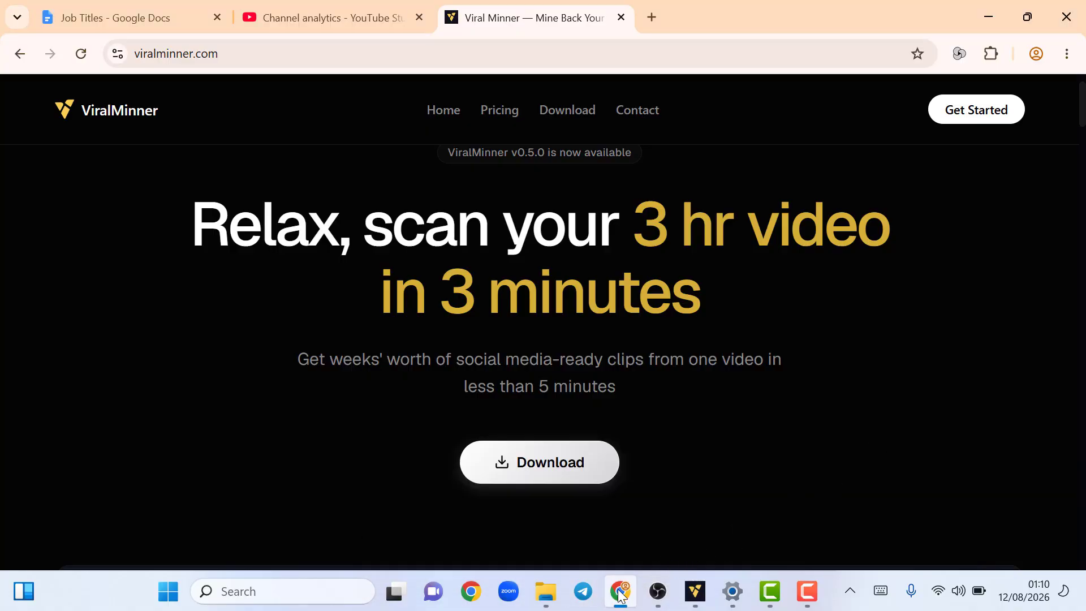
pyautogui.moveTo(549, 598)
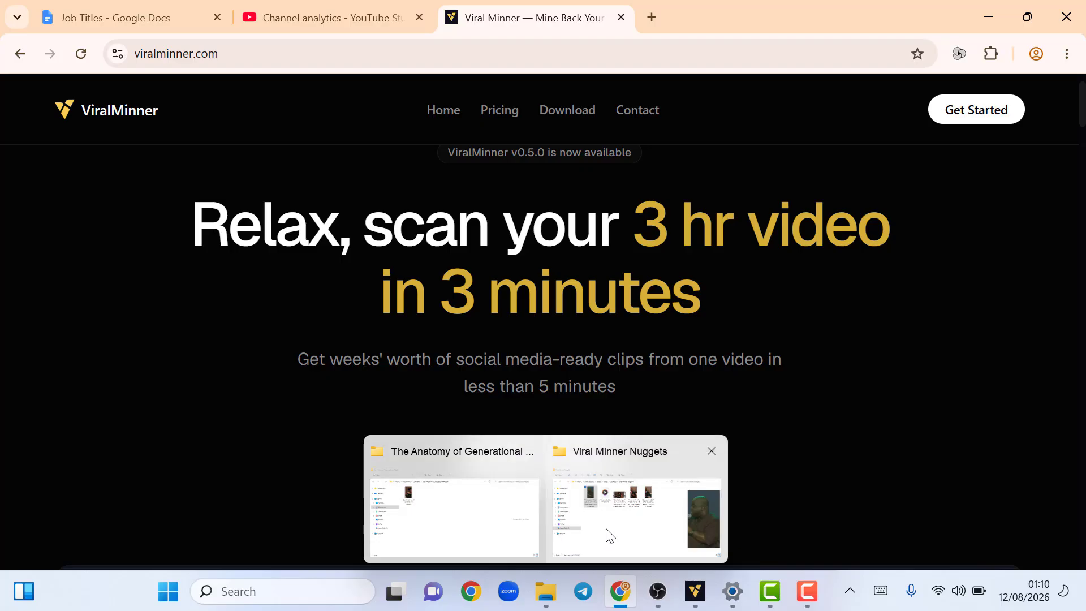
pyautogui.moveTo(682, 530)
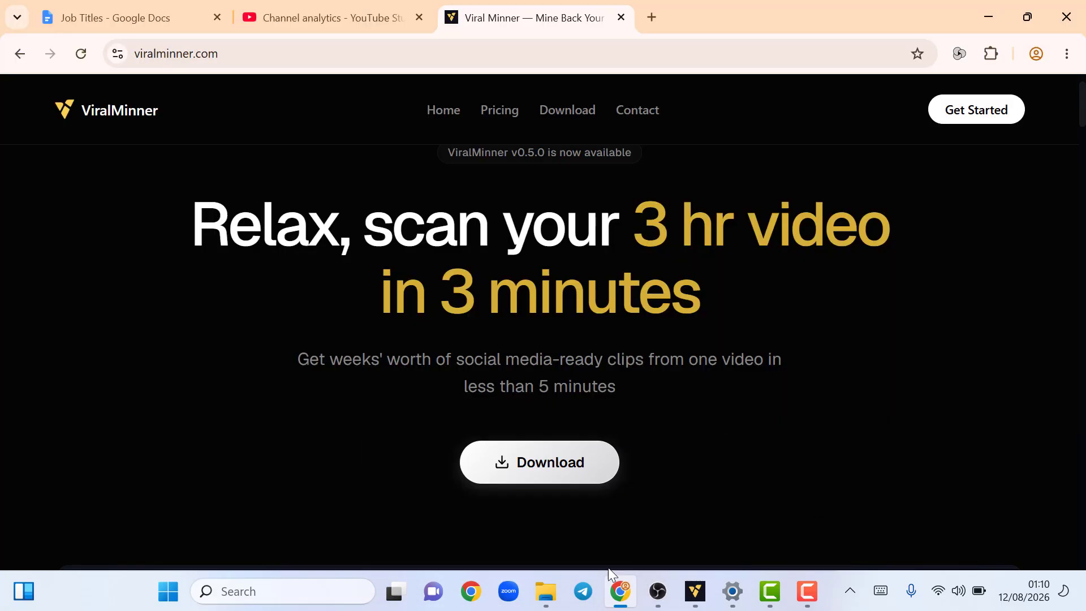
pyautogui.click(544, 593)
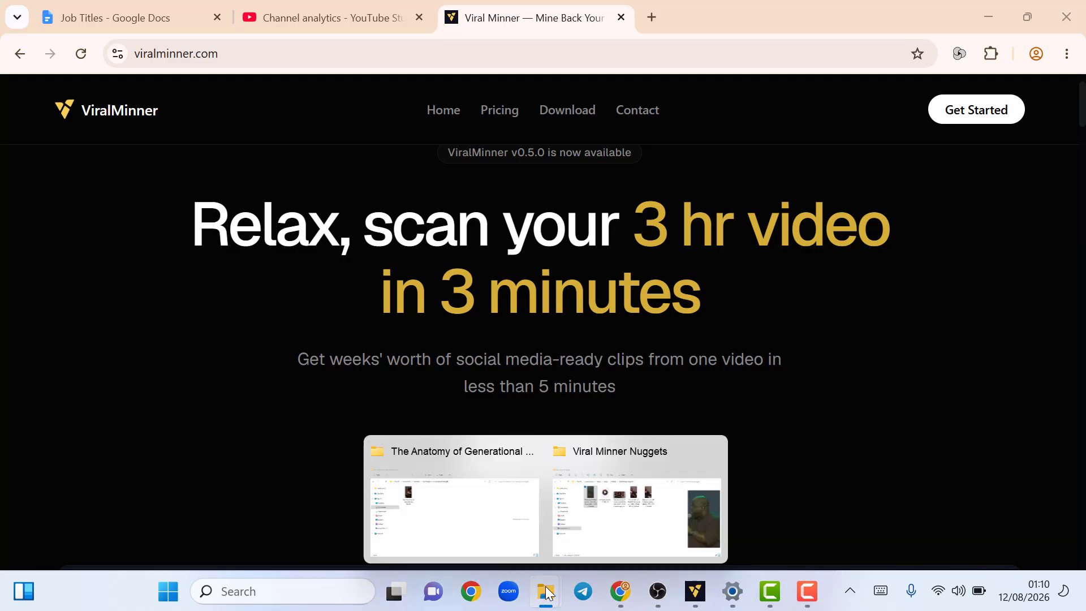
pyautogui.click(606, 533)
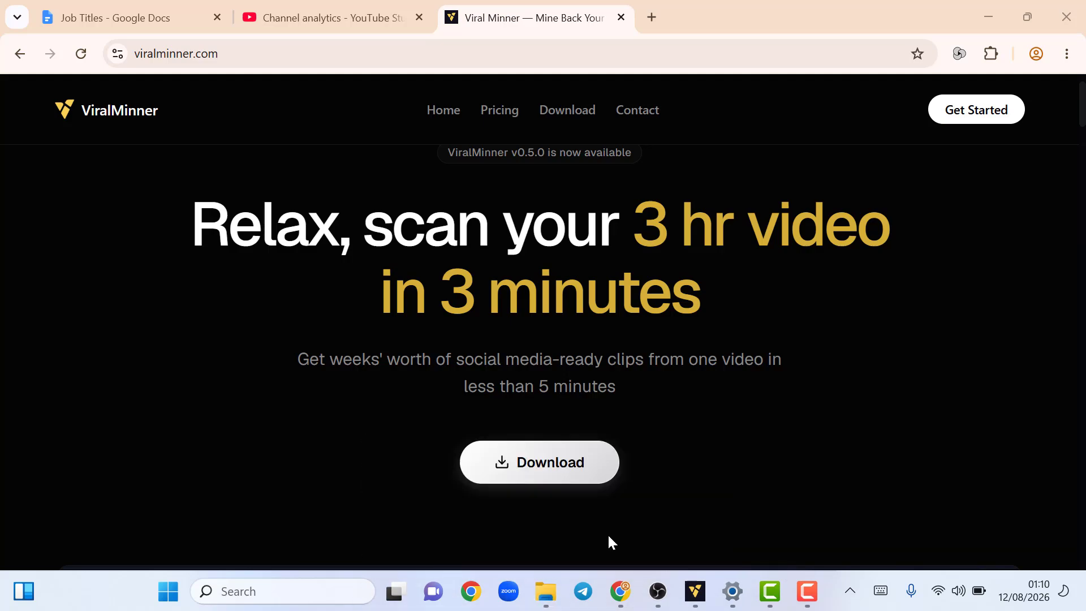
pyautogui.click(90, 280)
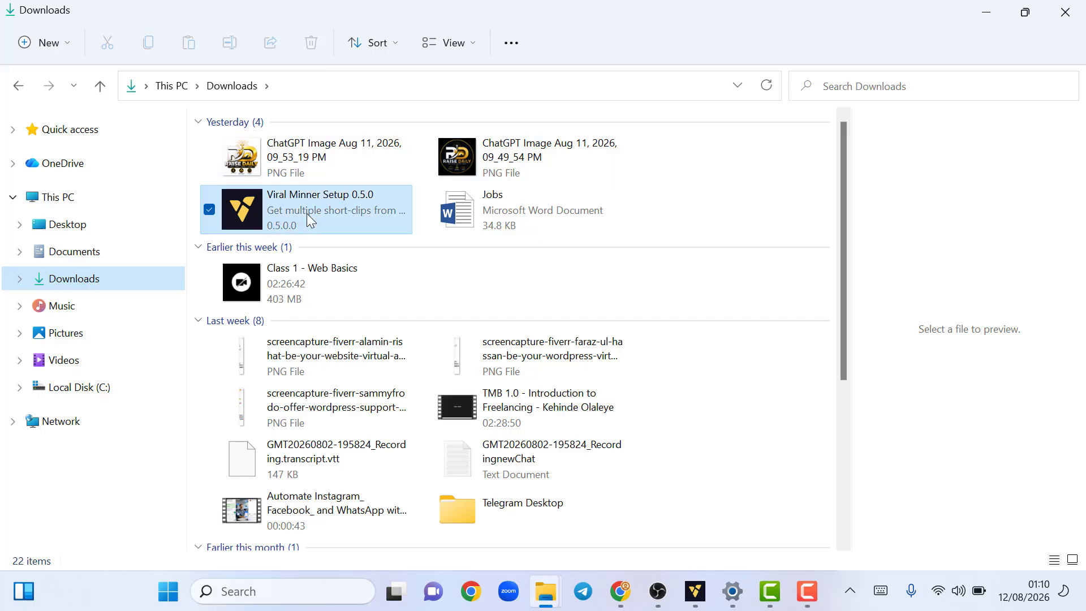
pyautogui.click(306, 214)
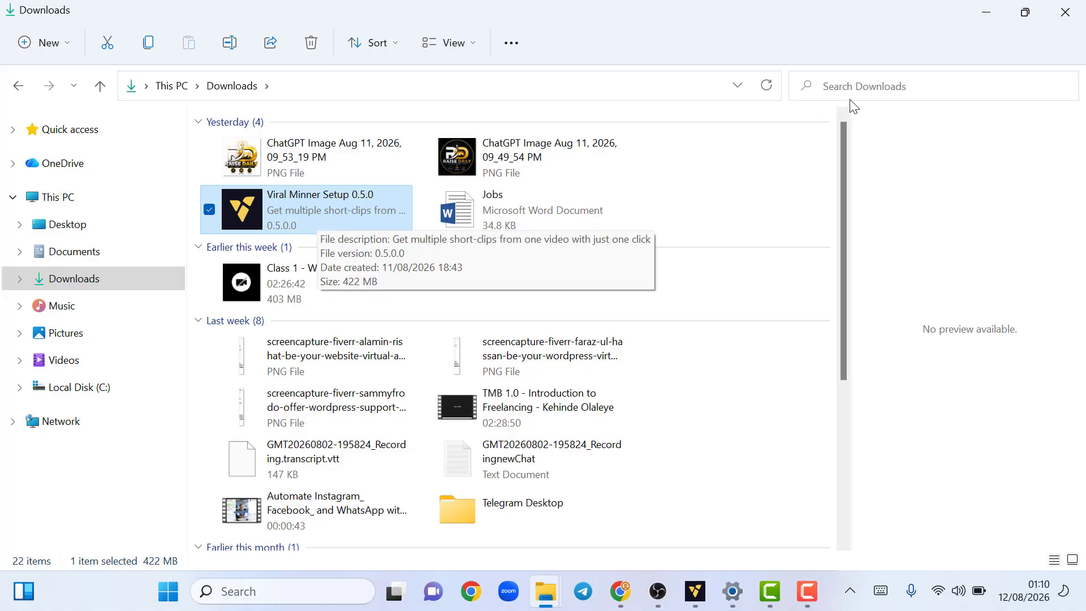
pyautogui.click(987, 15)
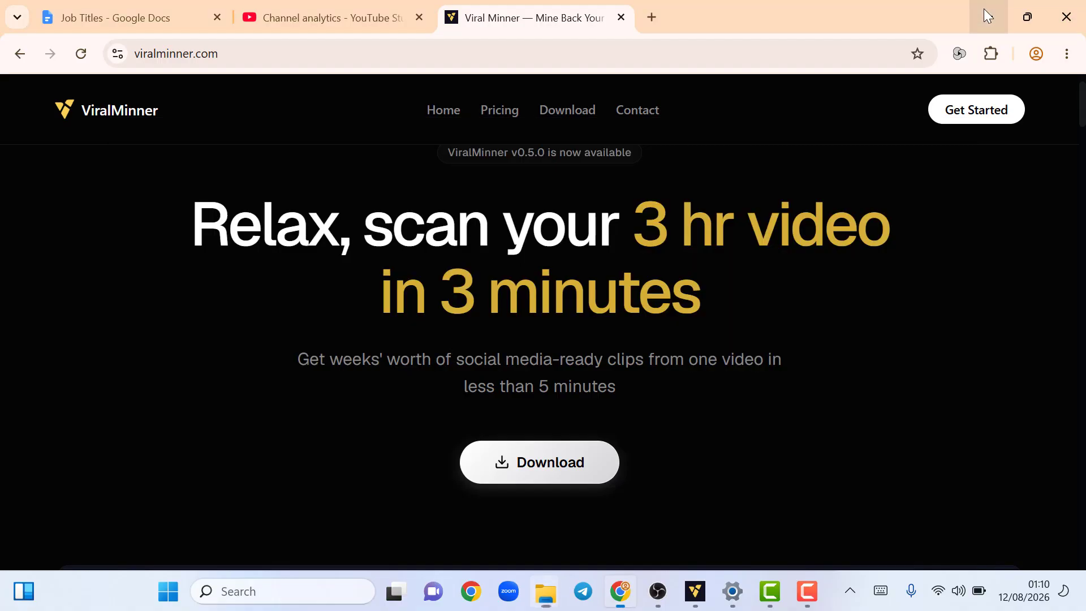
# Step: Switch back to the Viral Minner desktop app and log out of the current account
pyautogui.moveTo(696, 591)
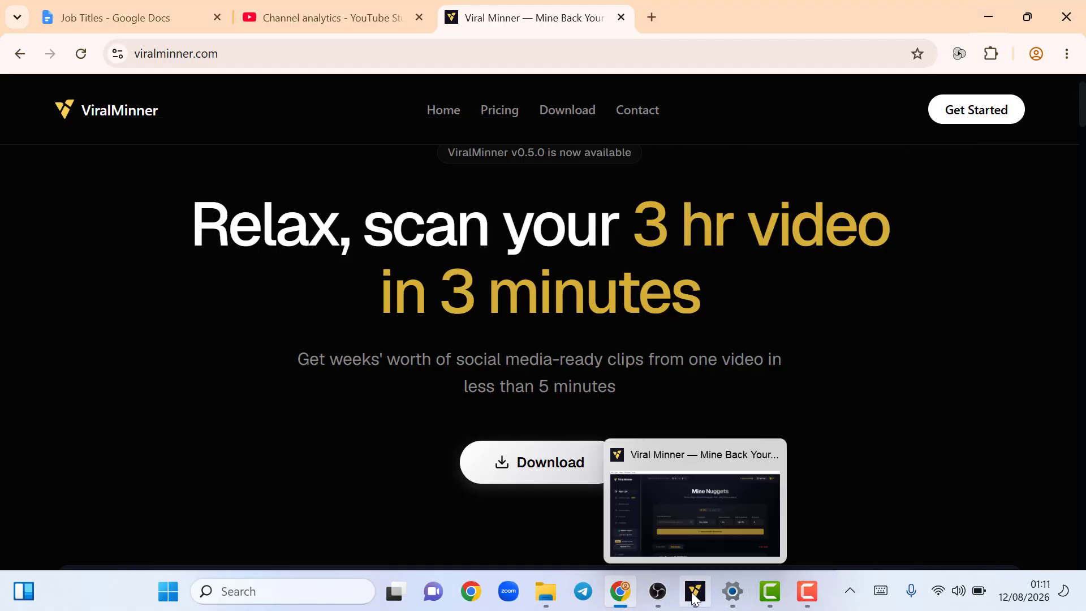
pyautogui.click(647, 448)
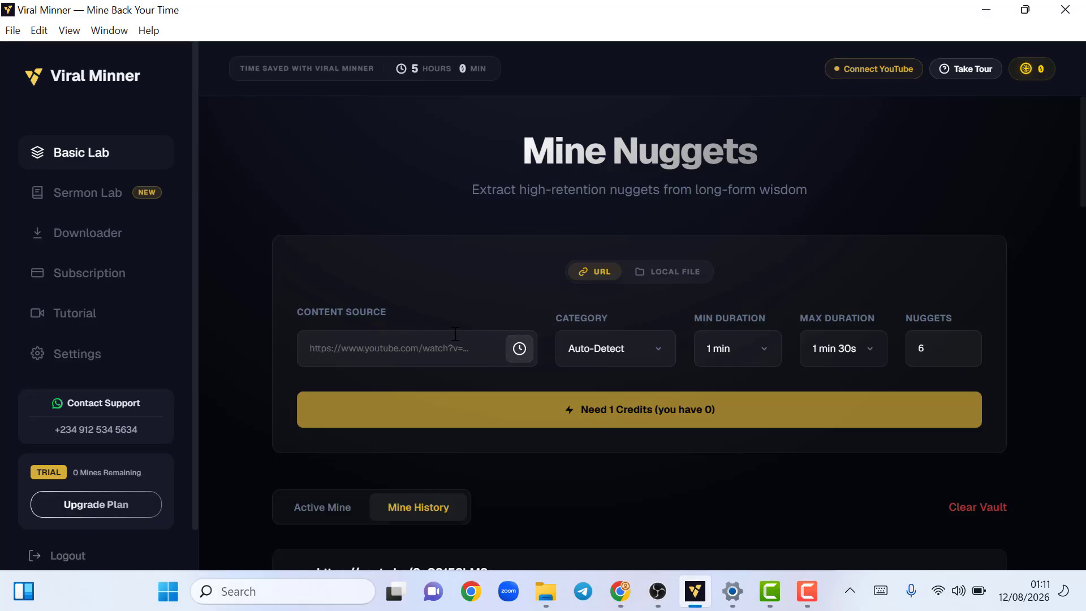
pyautogui.scroll(-1, 42, 468)
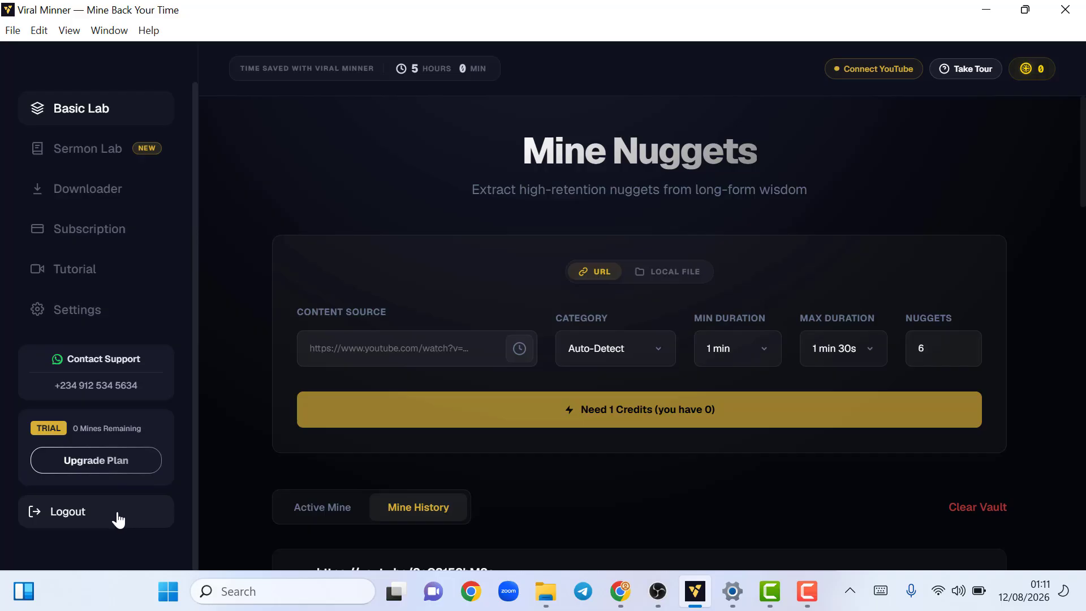
pyautogui.click(132, 520)
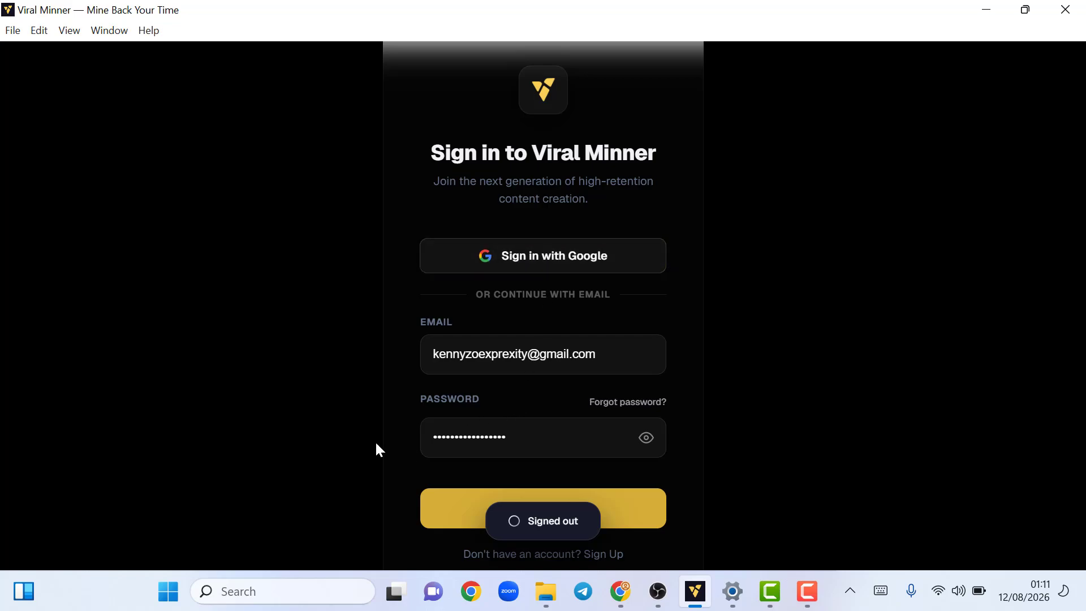
# Step: Open the account creation form from the sign-in page to view its sign-up options
pyautogui.press('F10')
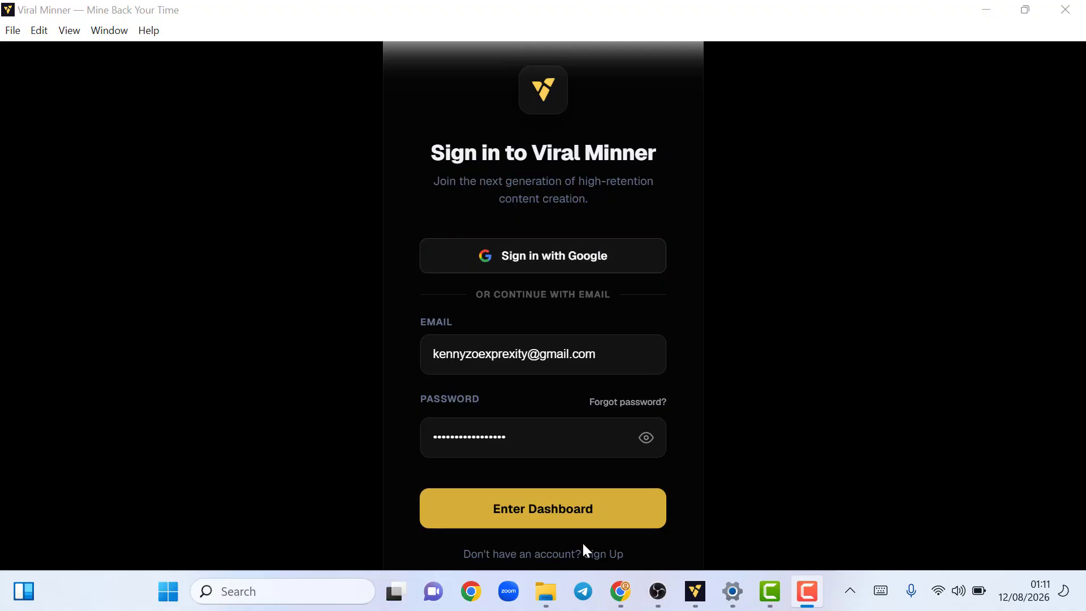
pyautogui.click(569, 556)
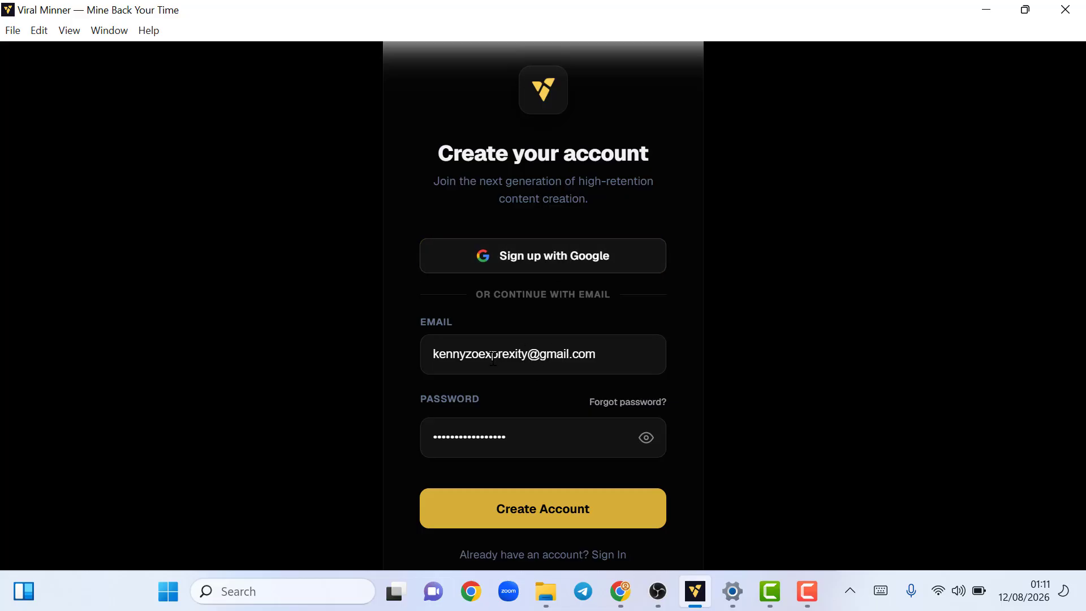
pyautogui.click(594, 511)
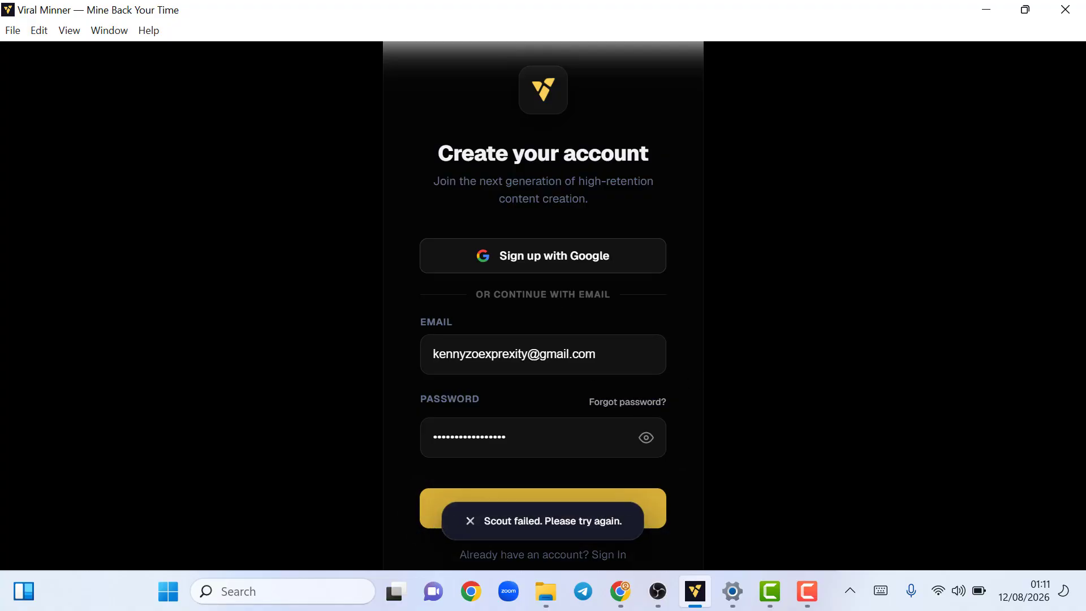
# Step: Return to the sign-in form and sign in with the already filled-in email and password
pyautogui.click(583, 554)
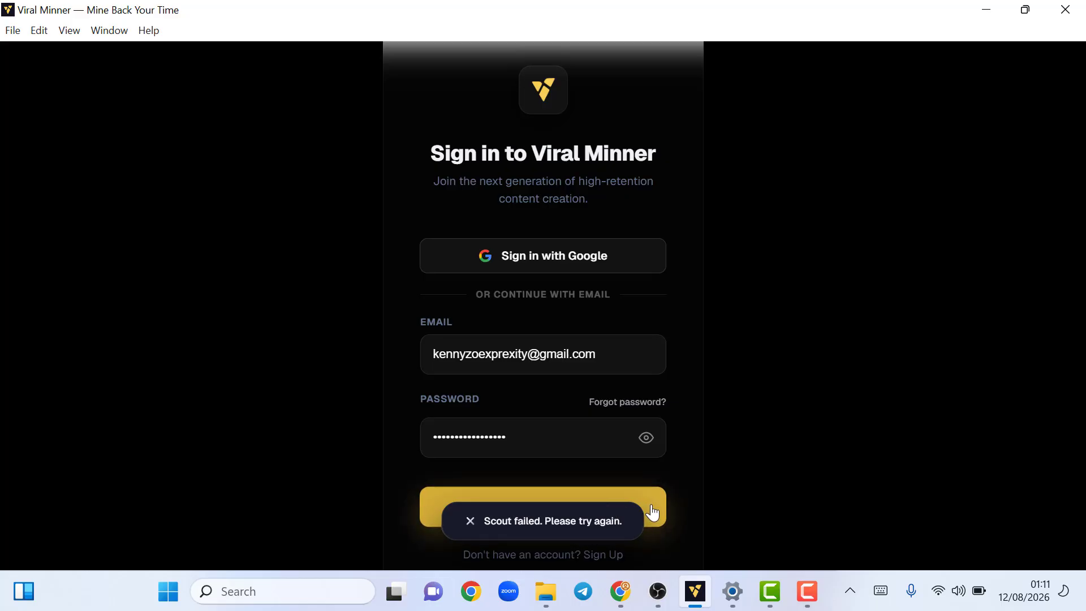
pyautogui.press('Return')
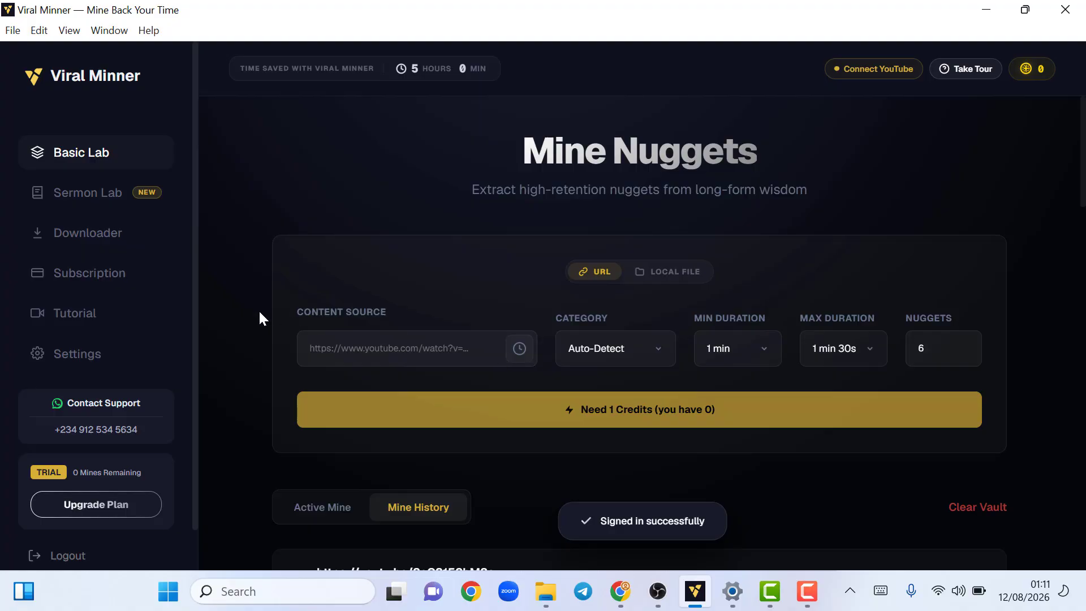
pyautogui.scroll(-3, 434, 267)
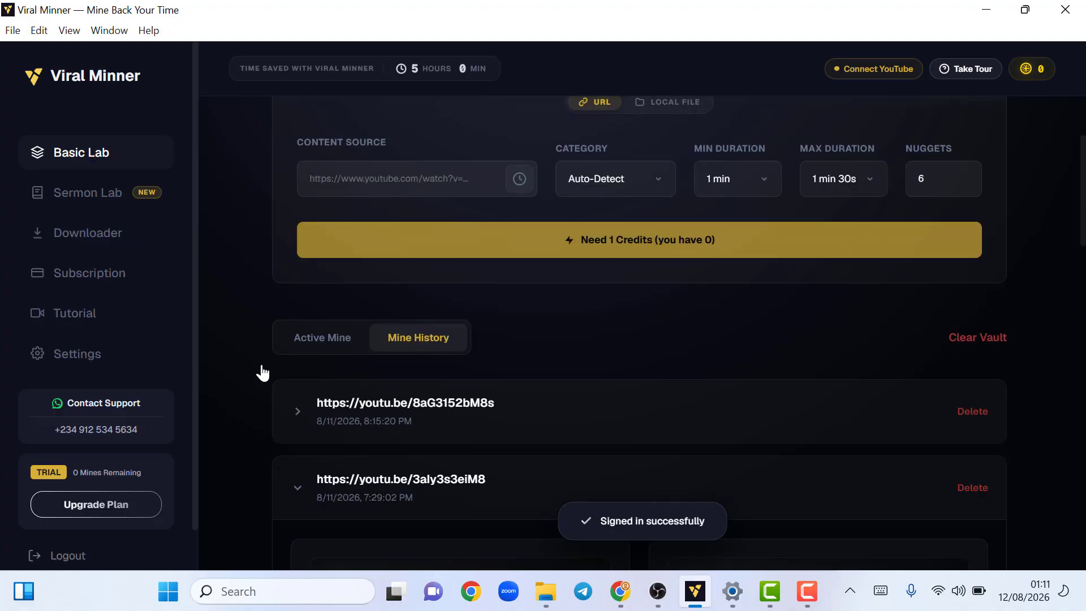
# Step: Open the app's settings and examine the account profile, activation key field, system preferences and diagnostics sections
pyautogui.click(101, 352)
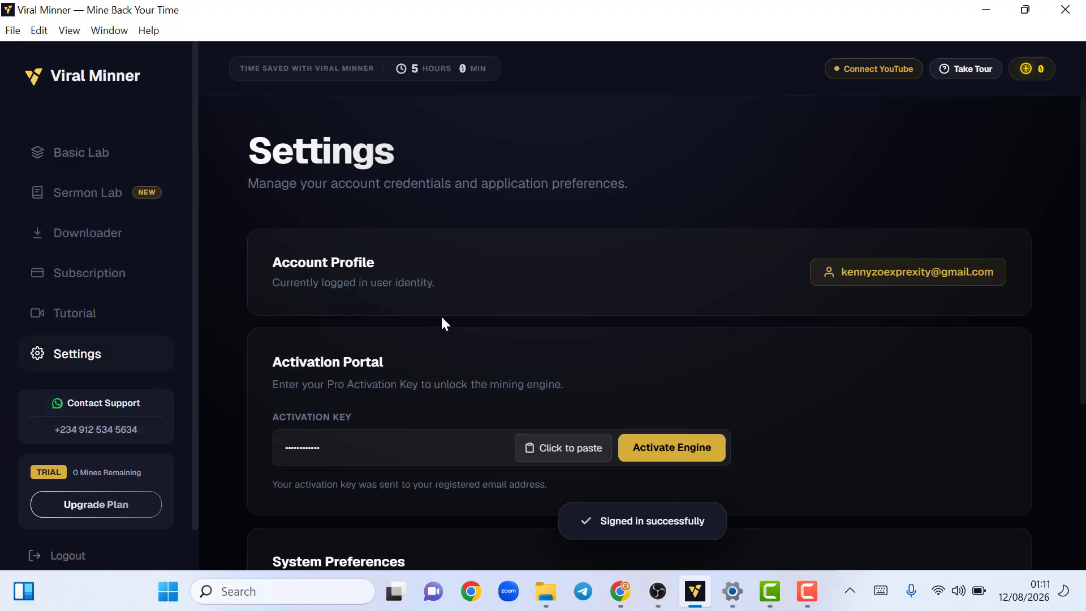
pyautogui.scroll(-2, 442, 324)
pyautogui.scroll(-2, 441, 326)
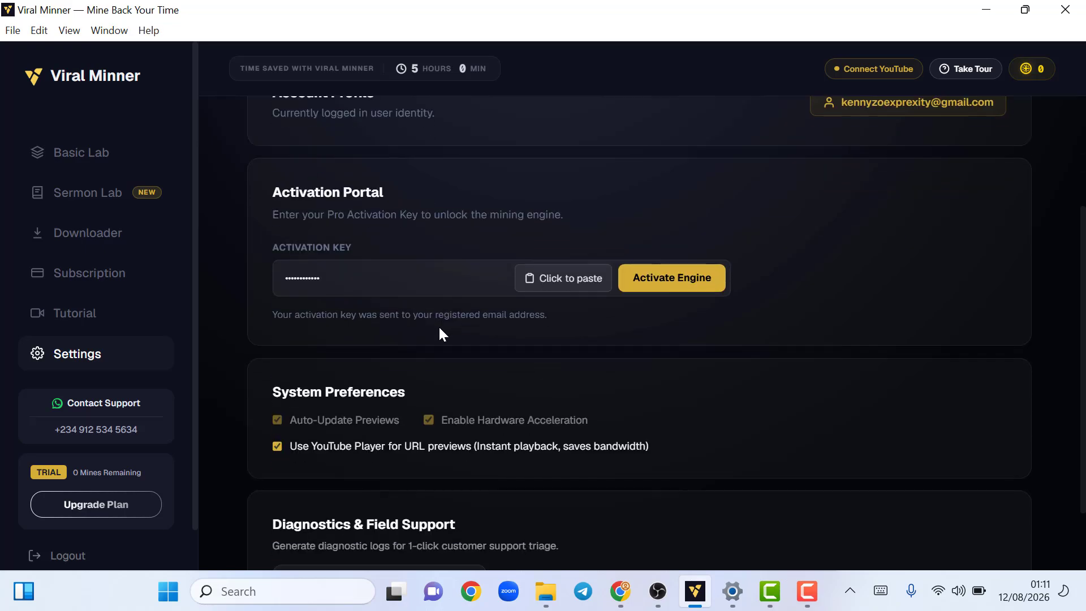
pyautogui.scroll(-2, 427, 393)
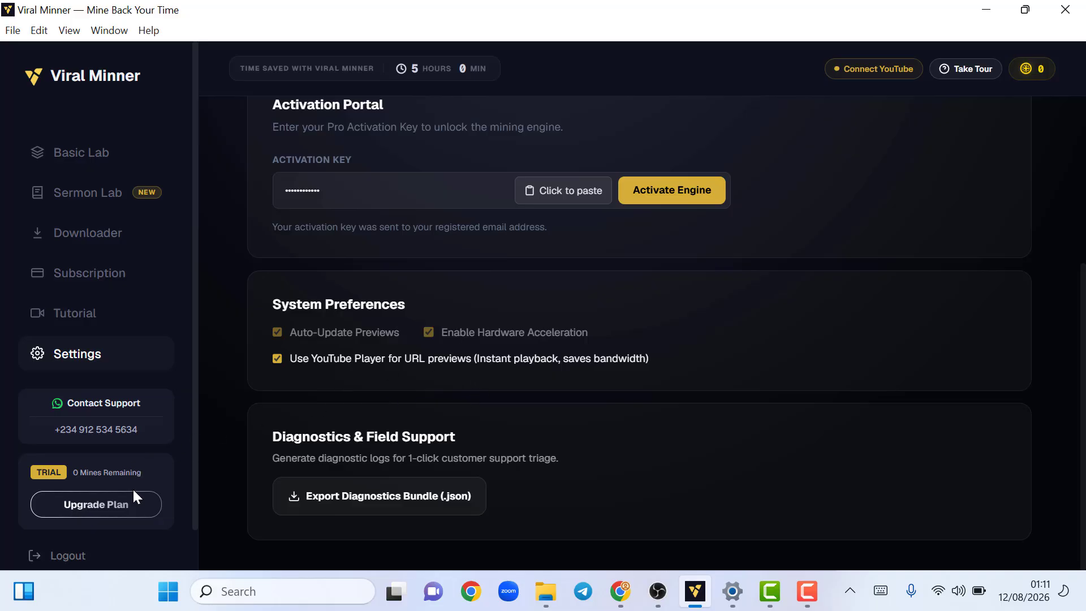
pyautogui.scroll(5, 629, 348)
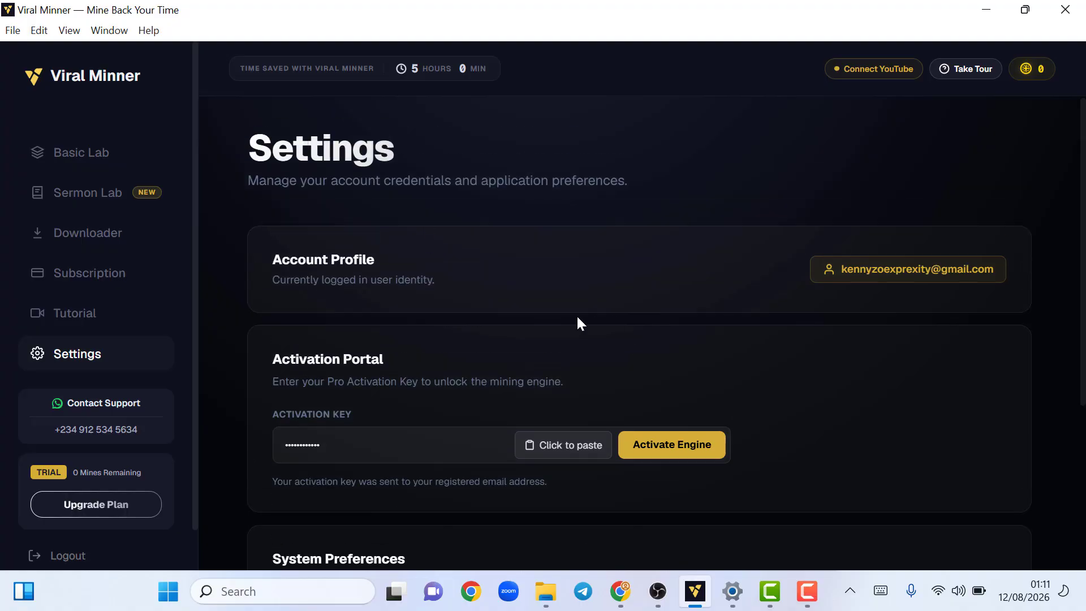
pyautogui.scroll(1, 575, 321)
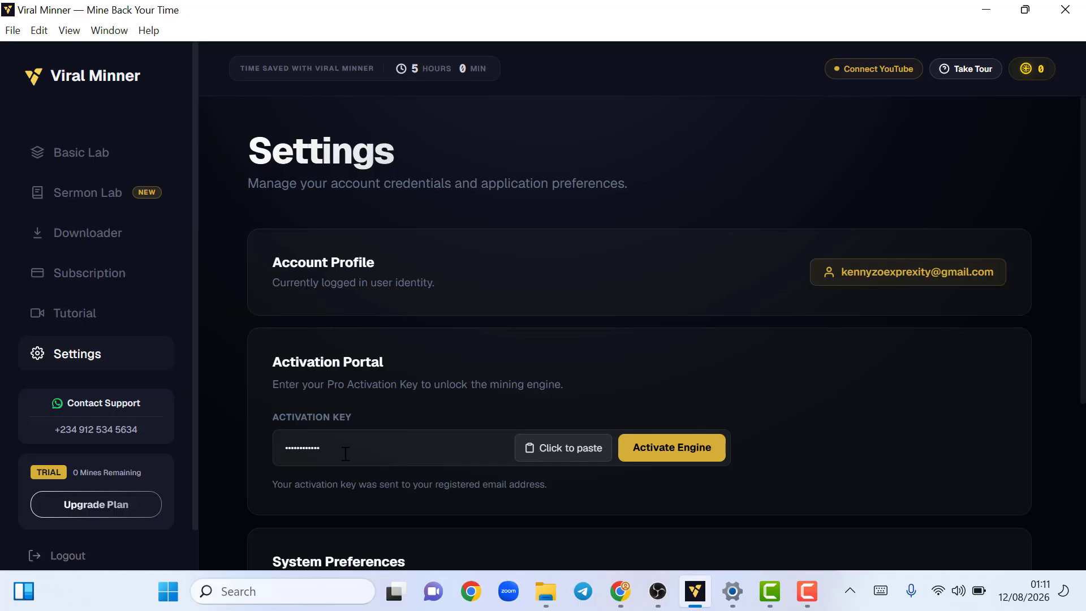
pyautogui.moveTo(321, 448); pyautogui.dragTo(274, 448)
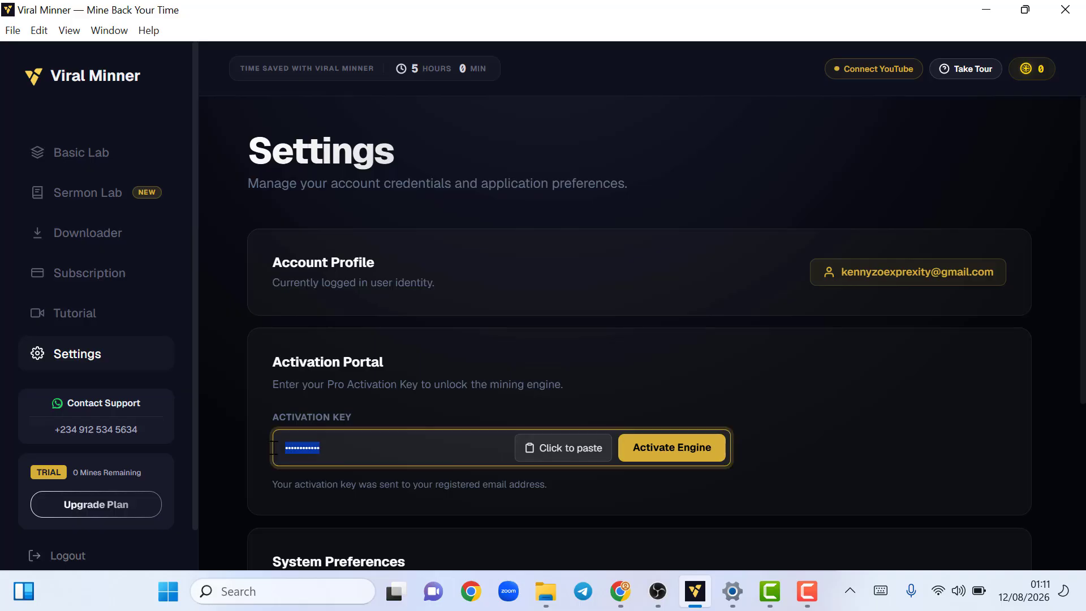
pyautogui.click(398, 407)
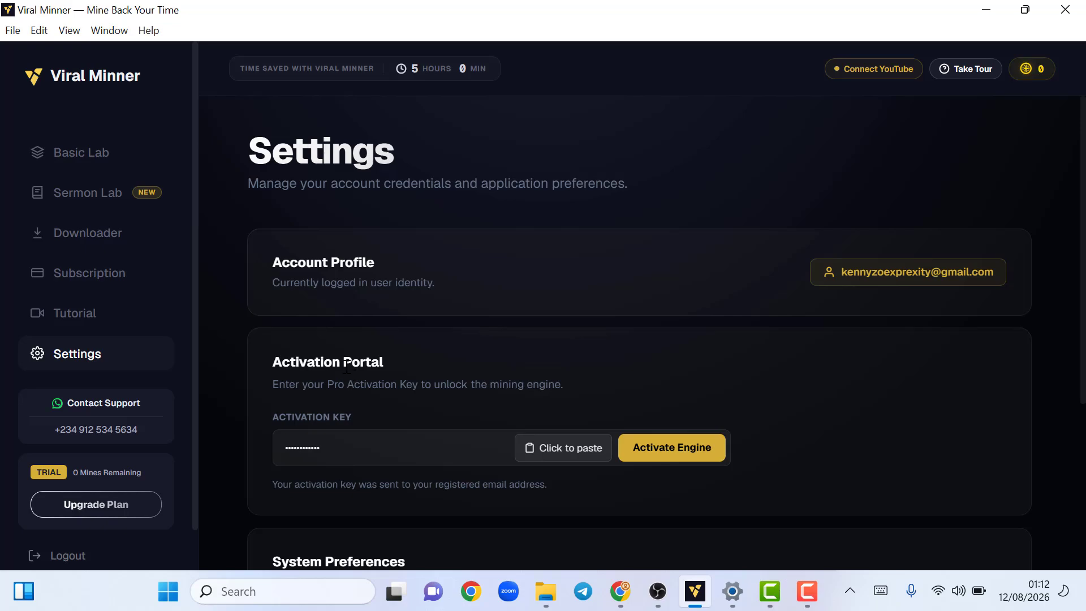
# Step: Switch to Chrome and open gmail.com in a new tab
pyautogui.click(616, 596)
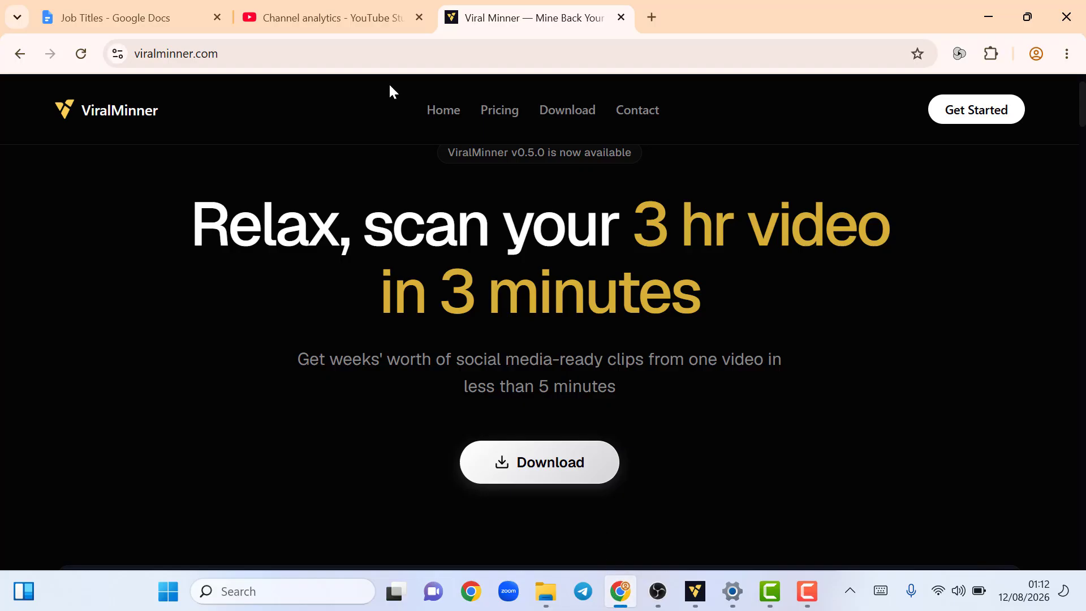
pyautogui.click(660, 23)
pyautogui.write('gmail.com')
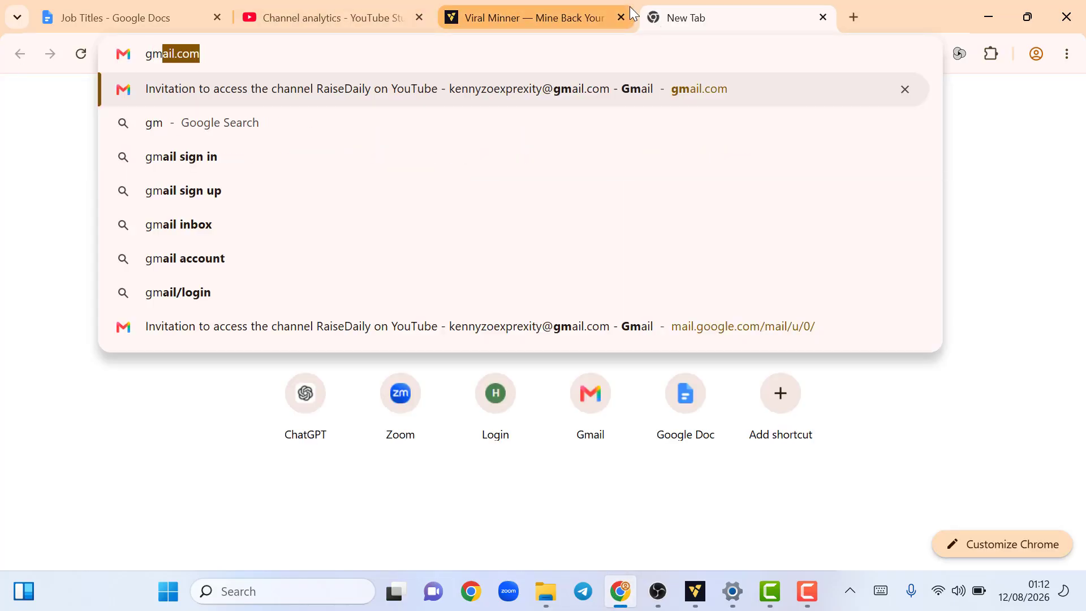
pyautogui.press('Return')
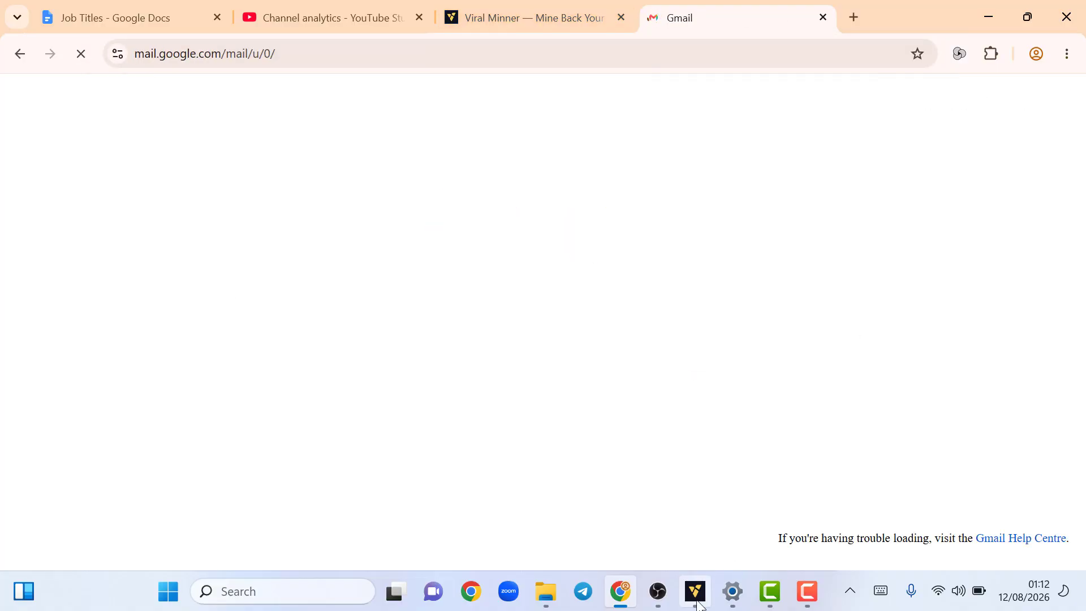
# Step: Switch back to the Viral Minner app and open the Basic Lab, placing the cursor in the content source field
pyautogui.click(698, 601)
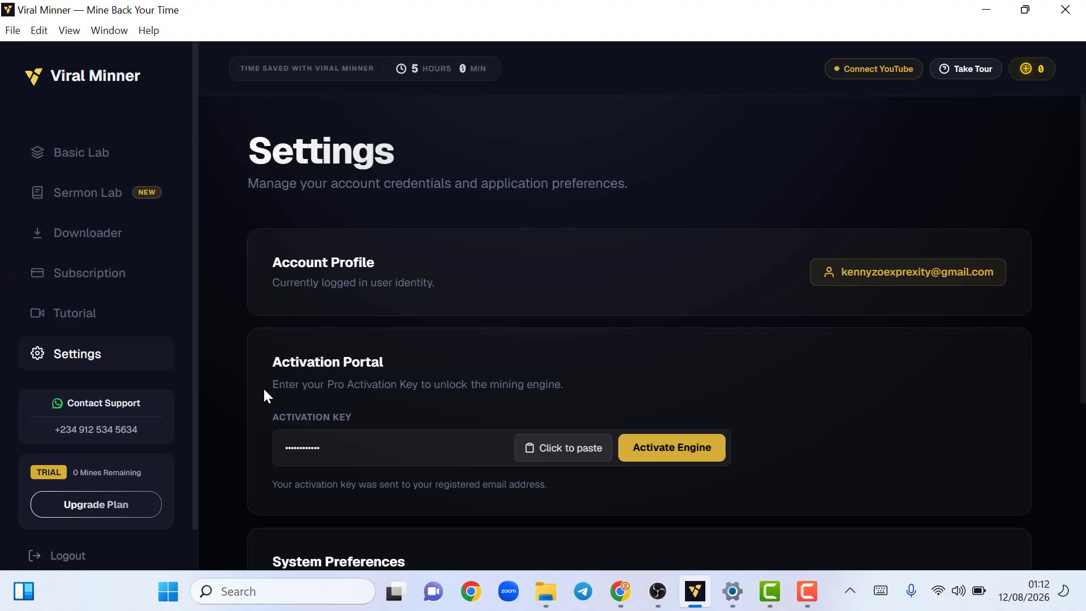
pyautogui.click(92, 168)
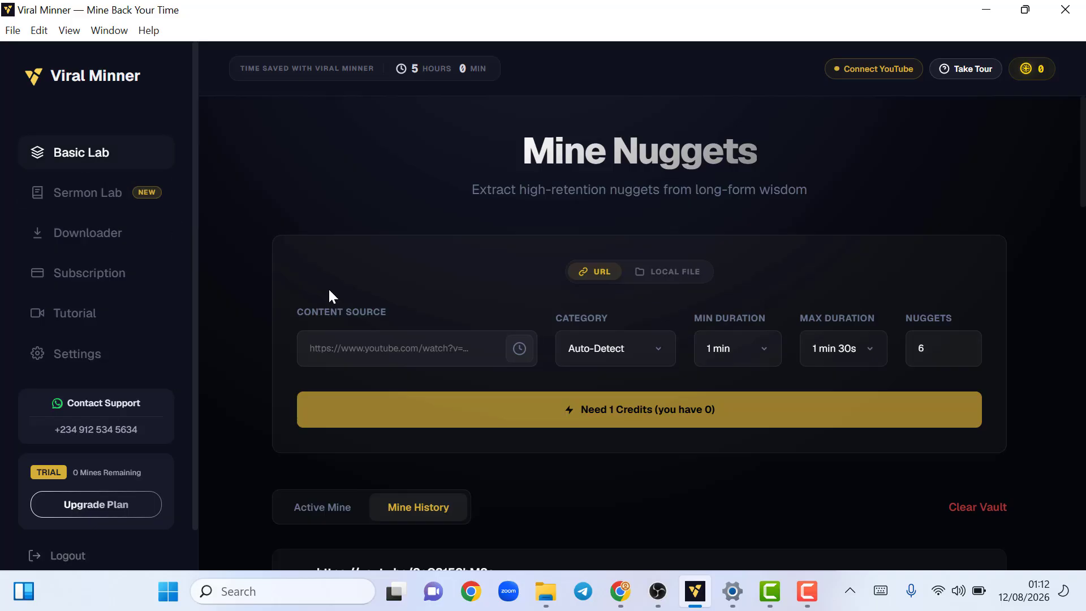
pyautogui.click(377, 349)
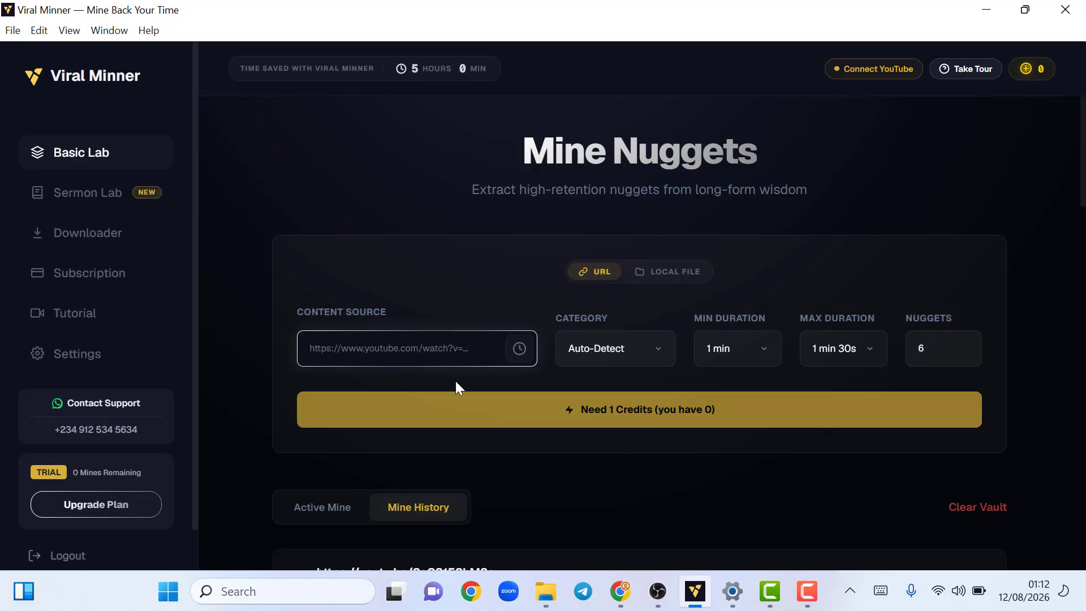
# Step: Switch to Chrome, glance at the Gmail inbox, and load youtube.com in place of the YouTube Studio channel analytics page
pyautogui.click(619, 593)
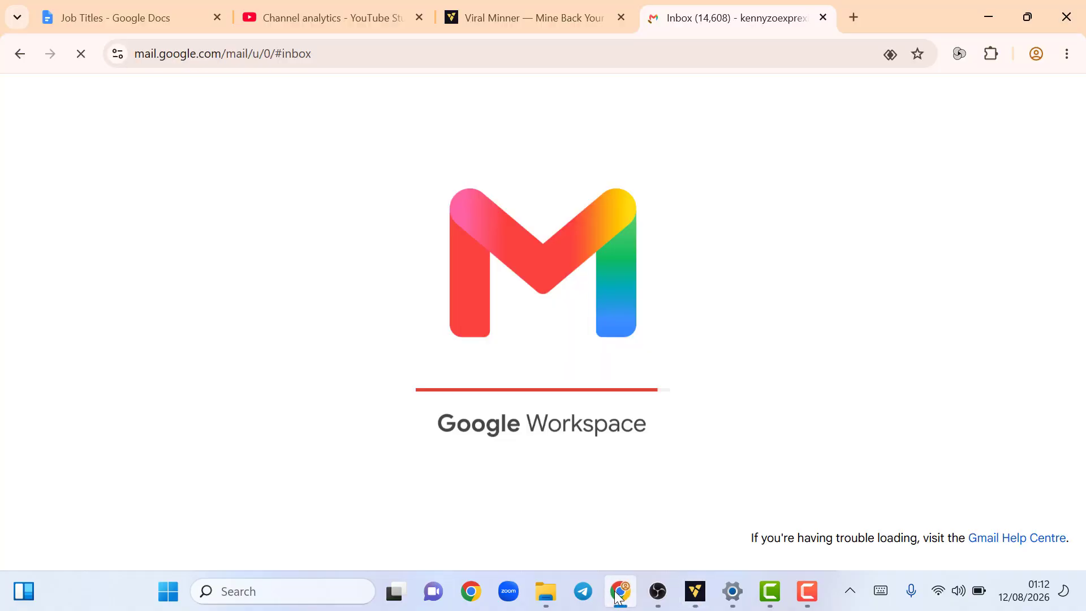
pyautogui.click(373, 17)
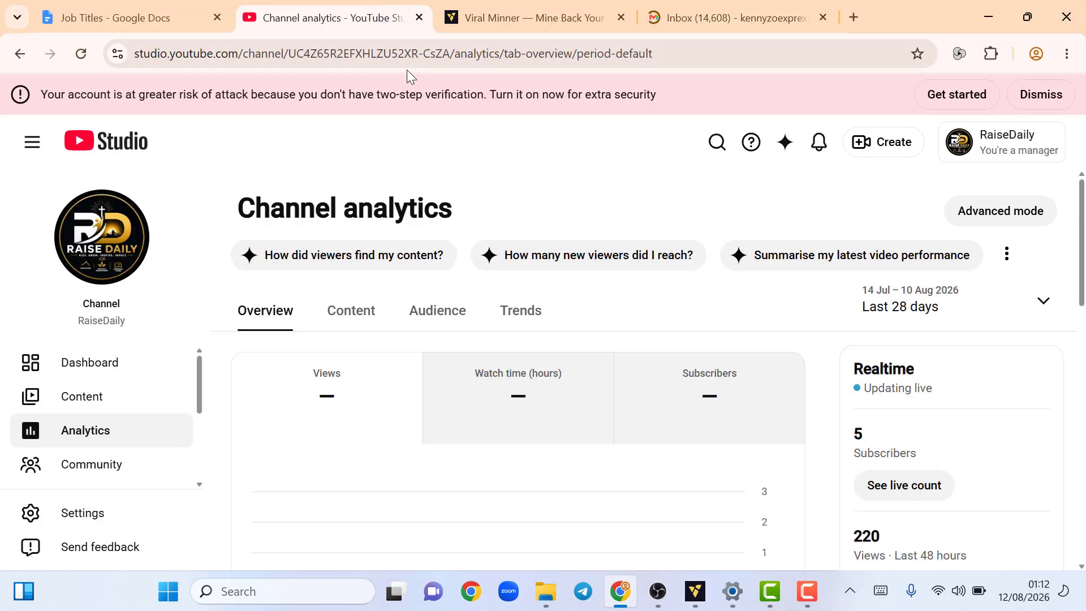
pyautogui.click(717, 19)
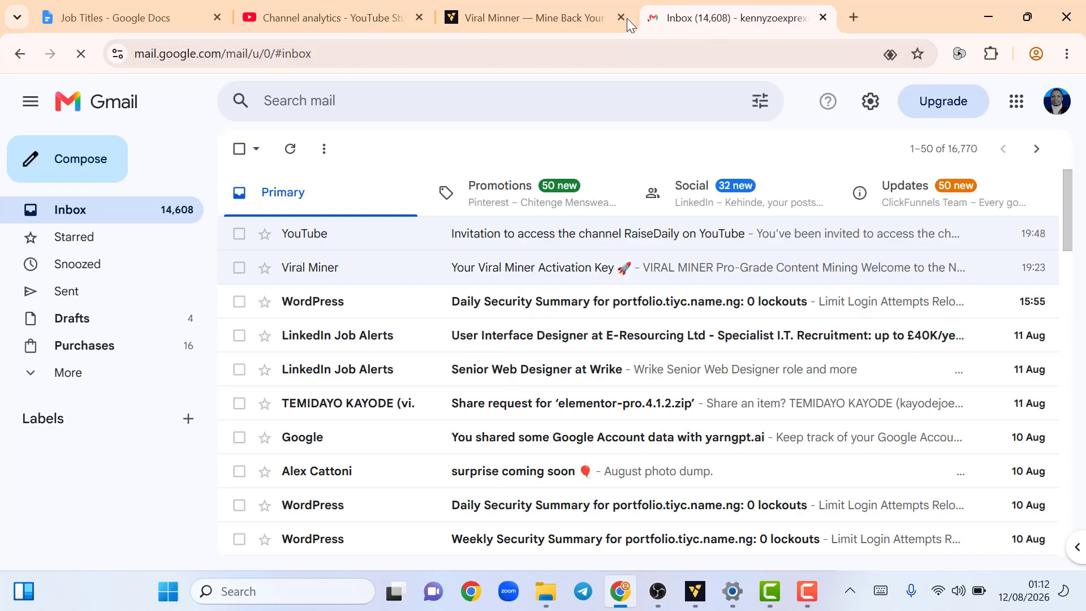
pyautogui.click(398, 16)
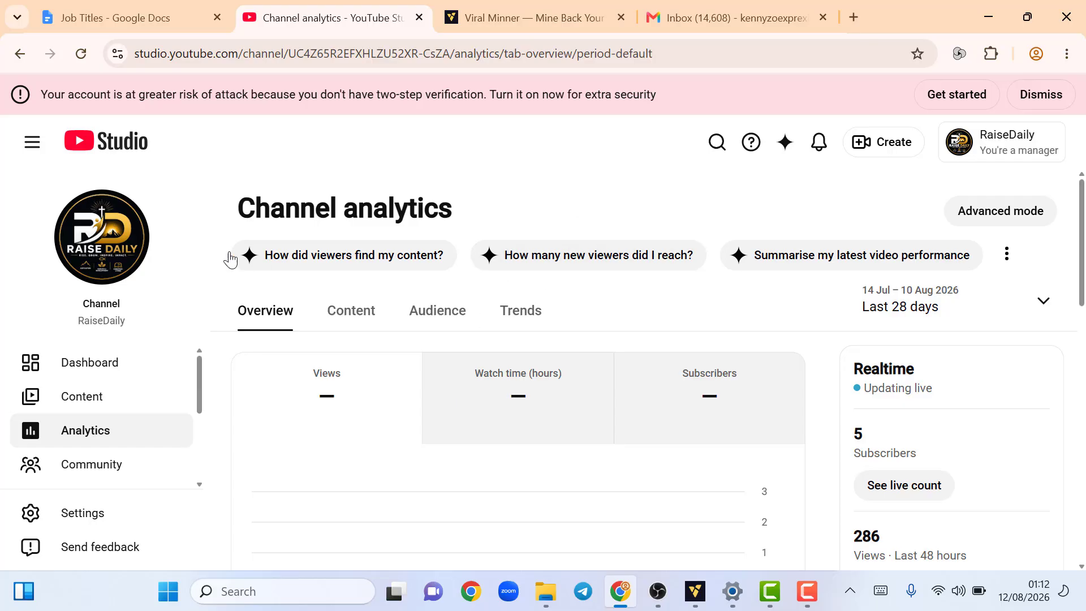
pyautogui.click(32, 142)
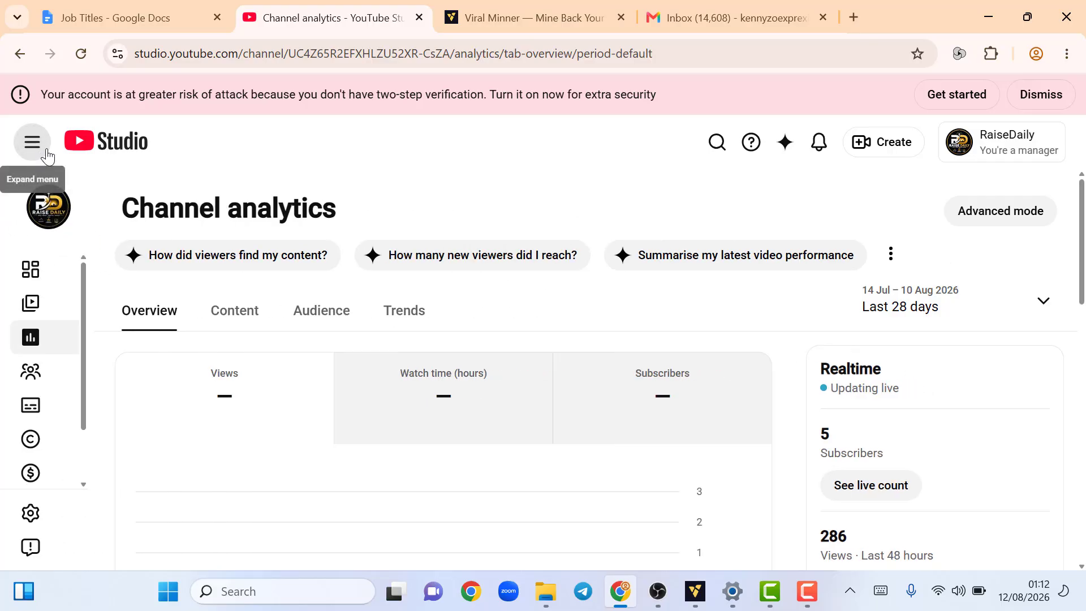
pyautogui.click(160, 49)
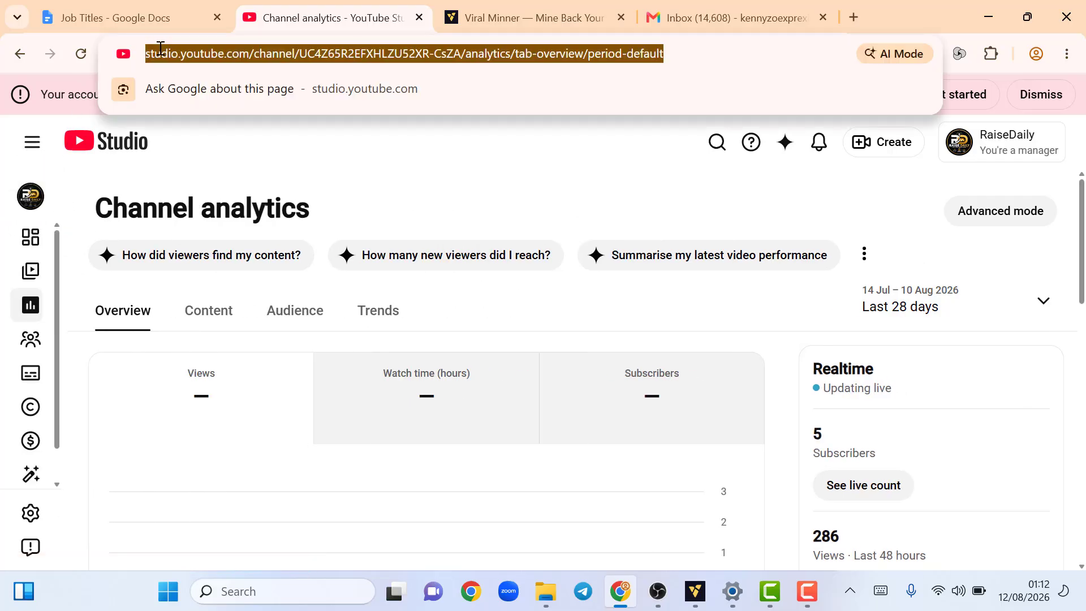
pyautogui.write('youtube.com')
pyautogui.press('Return')
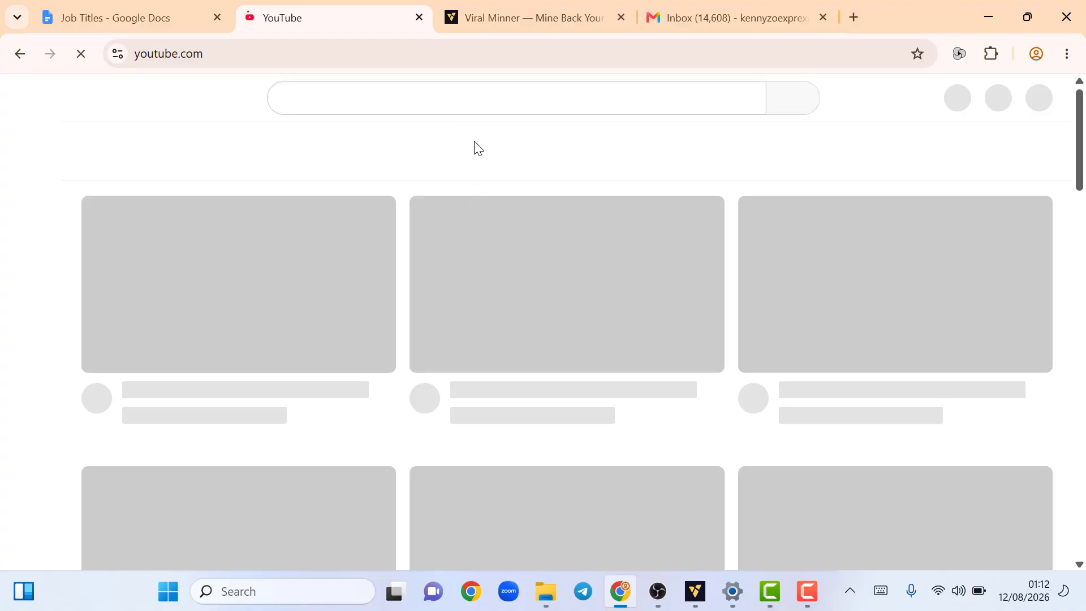
# Step: Return to the Viral Minner app, review the available content categories, and set the category to Podcast
pyautogui.click(695, 592)
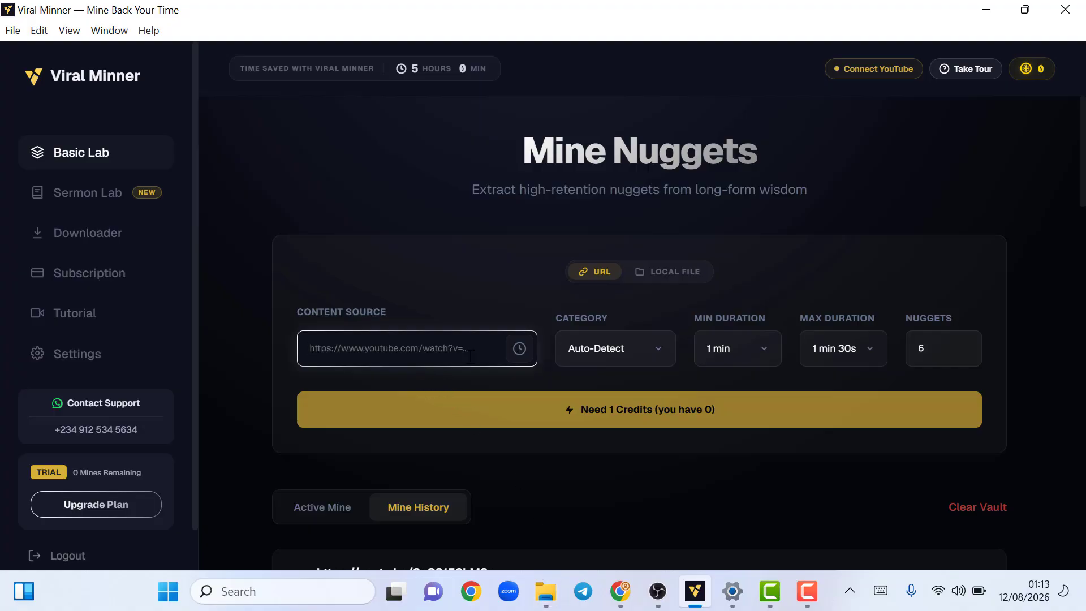
pyautogui.press('Return')
pyautogui.click(601, 356)
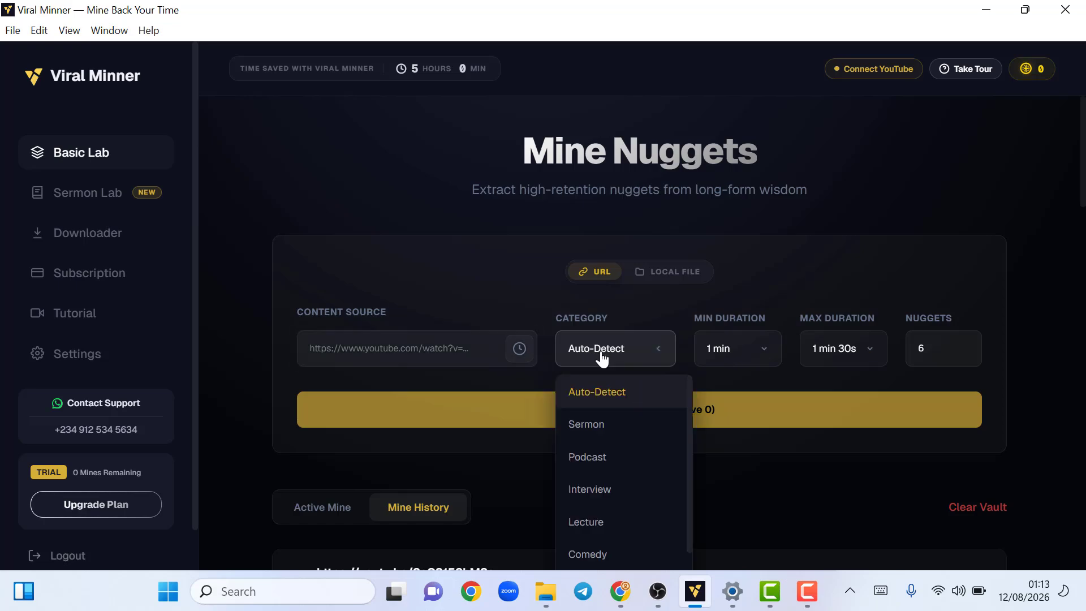
pyautogui.scroll(-1, 608, 503)
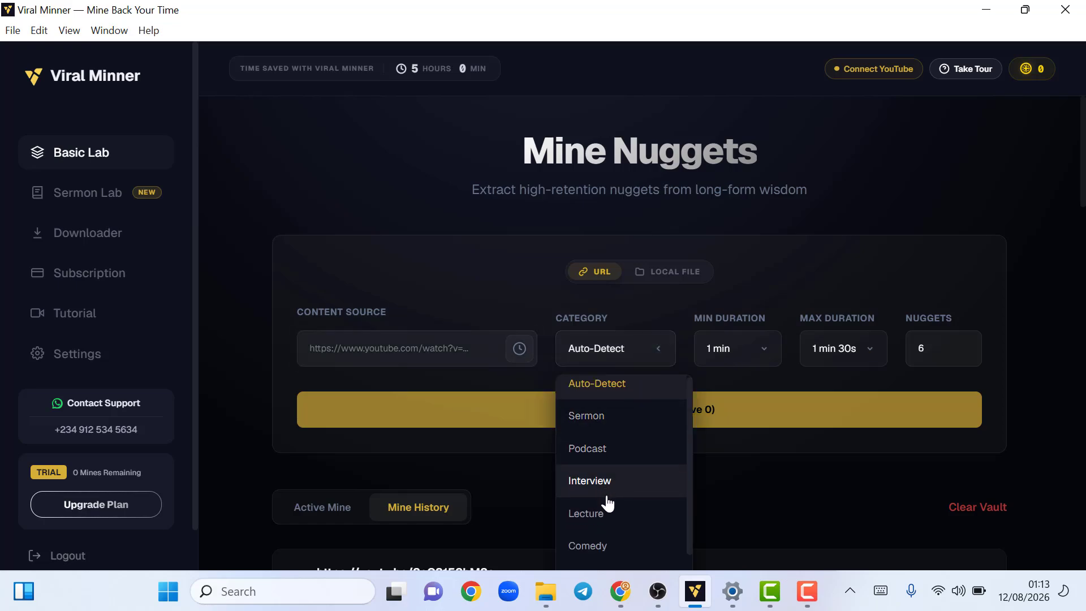
pyautogui.scroll(-3, 608, 503)
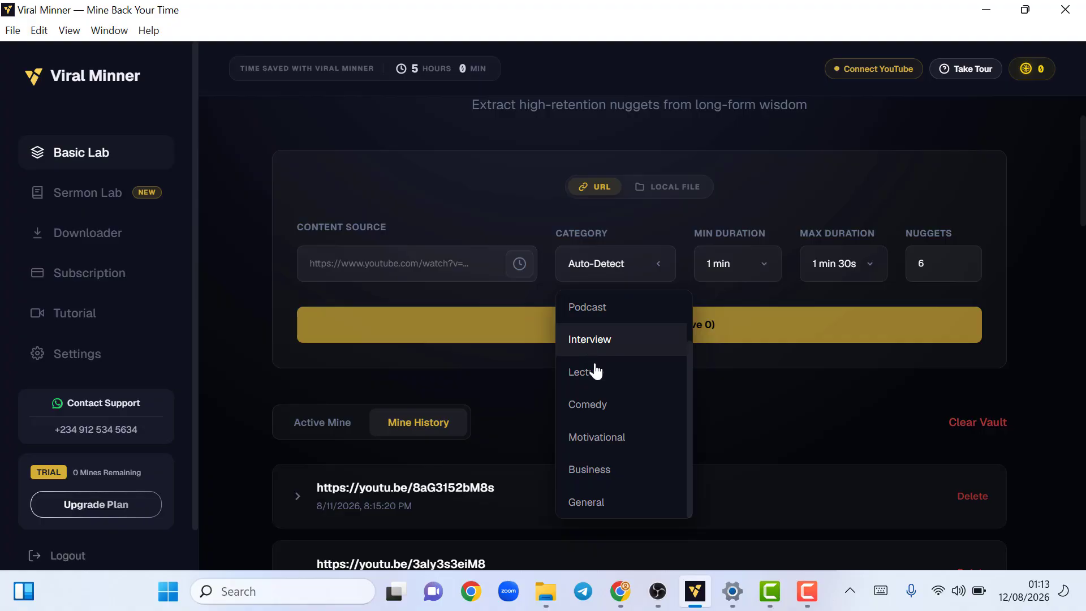
pyautogui.scroll(4, 604, 378)
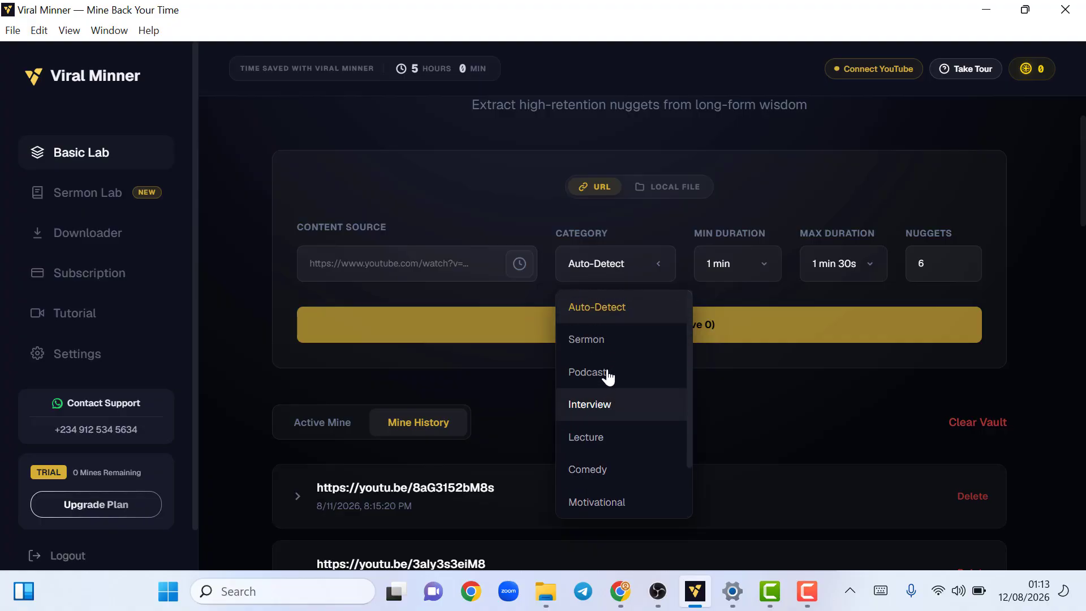
pyautogui.click(601, 456)
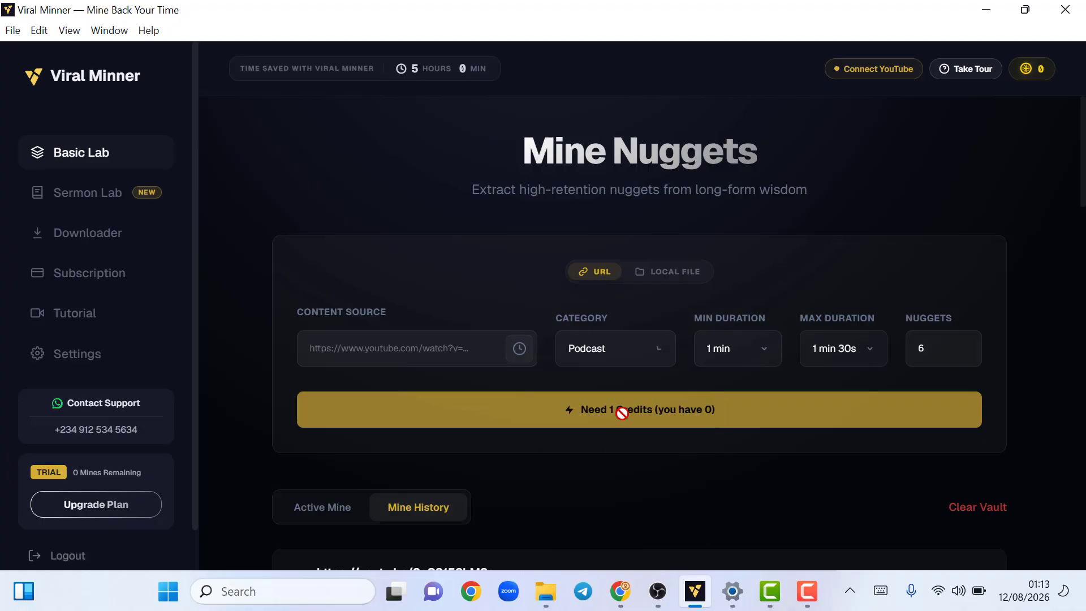
# Step: Look through the available minimum clip duration options, from 15 secs to 15 mins, without choosing a new one
pyautogui.click(726, 356)
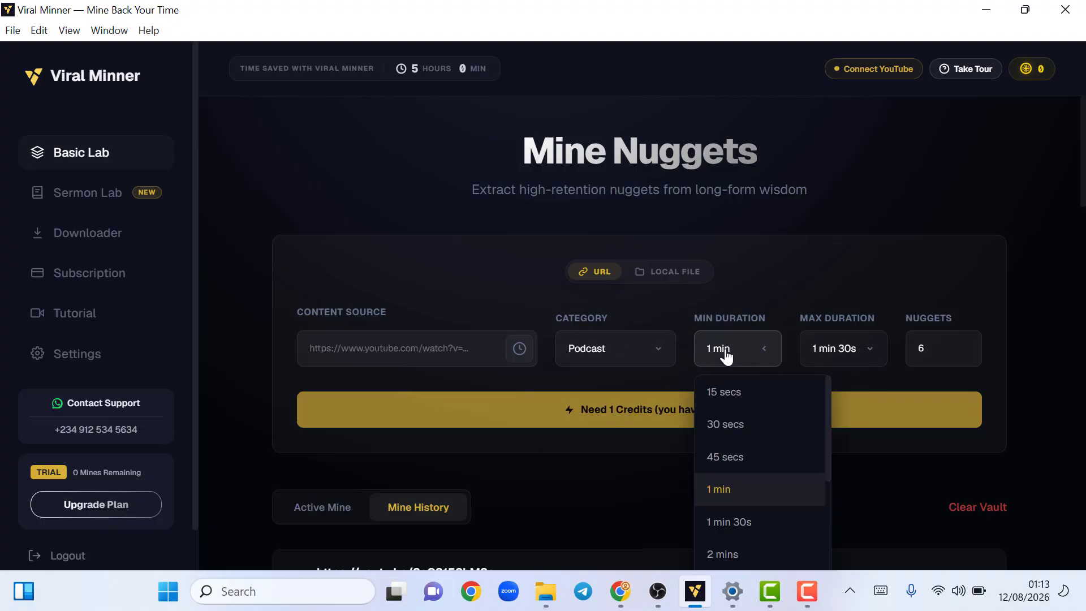
pyautogui.scroll(-1, 746, 317)
pyautogui.scroll(-3, 745, 310)
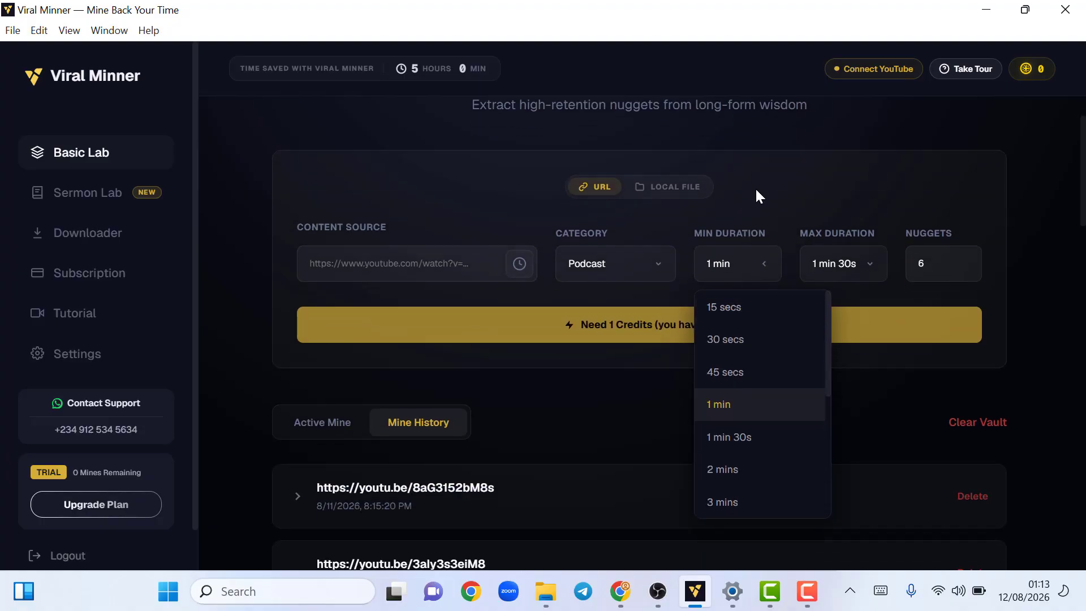
pyautogui.click(755, 188)
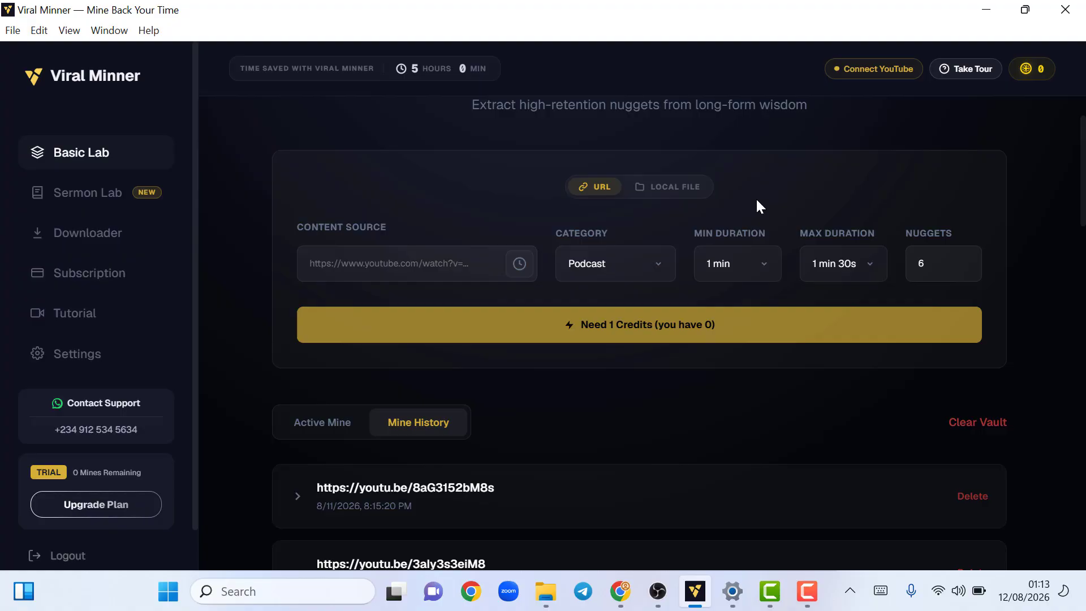
pyautogui.click(753, 278)
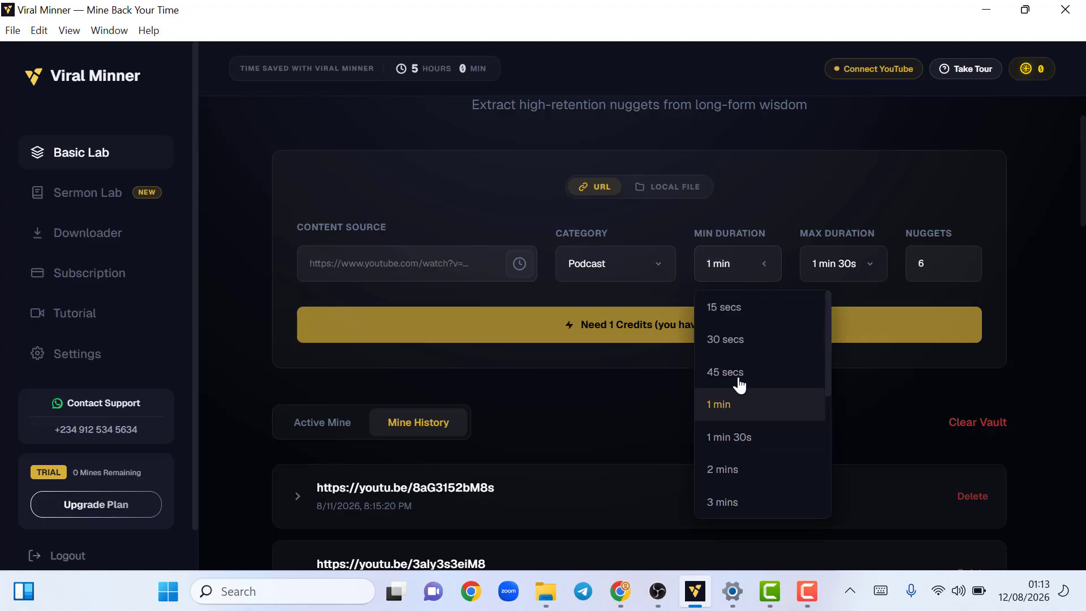
pyautogui.scroll(-4, 750, 418)
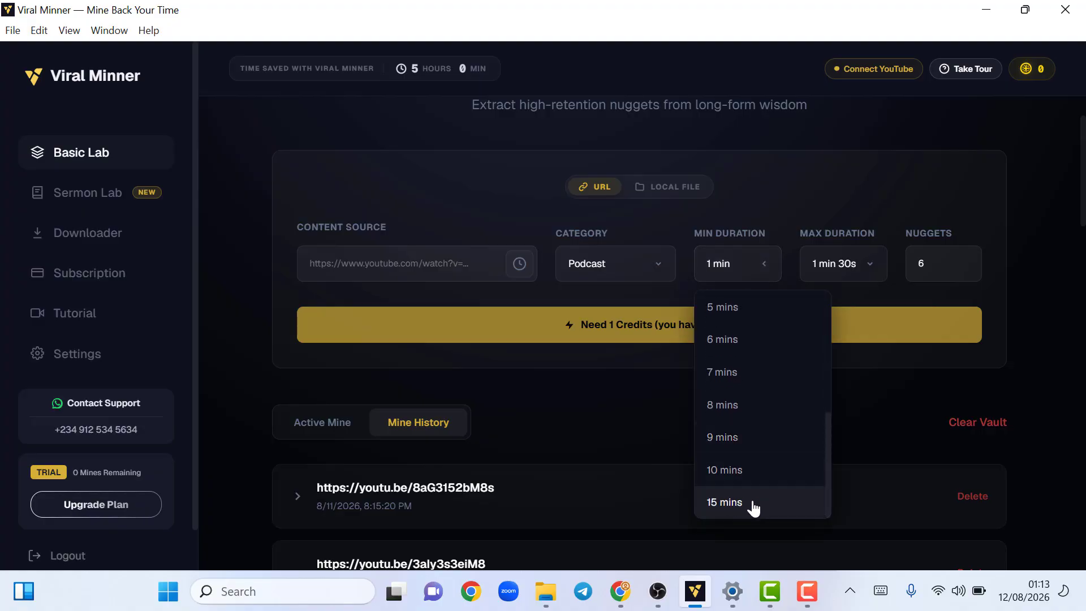
# Step: Highlight the value in the Nuggets field to examine the setting for the number of clips to extract
pyautogui.click(908, 266)
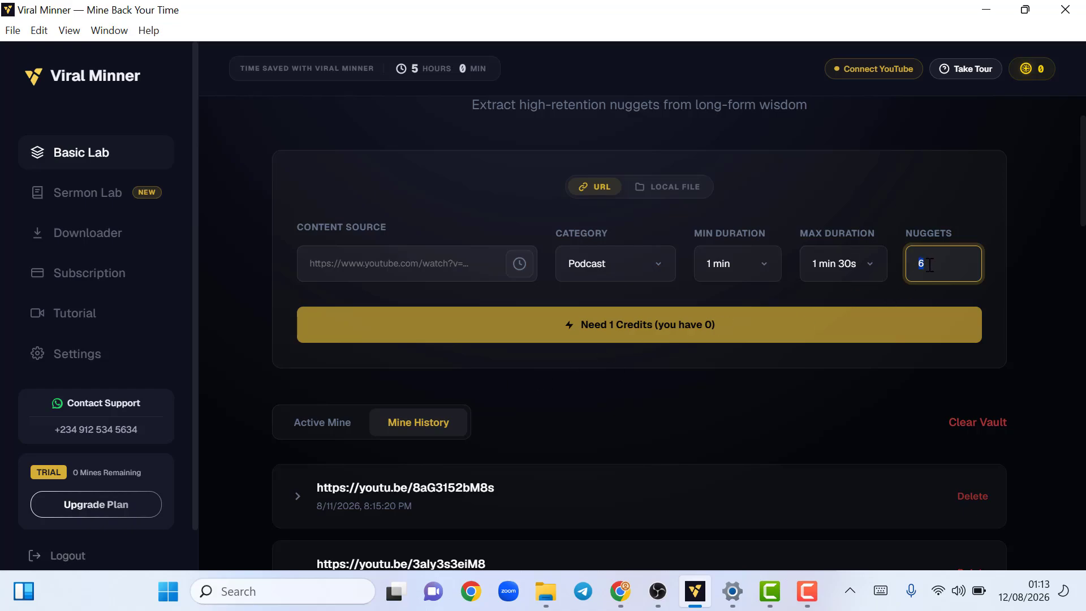
pyautogui.click(899, 231)
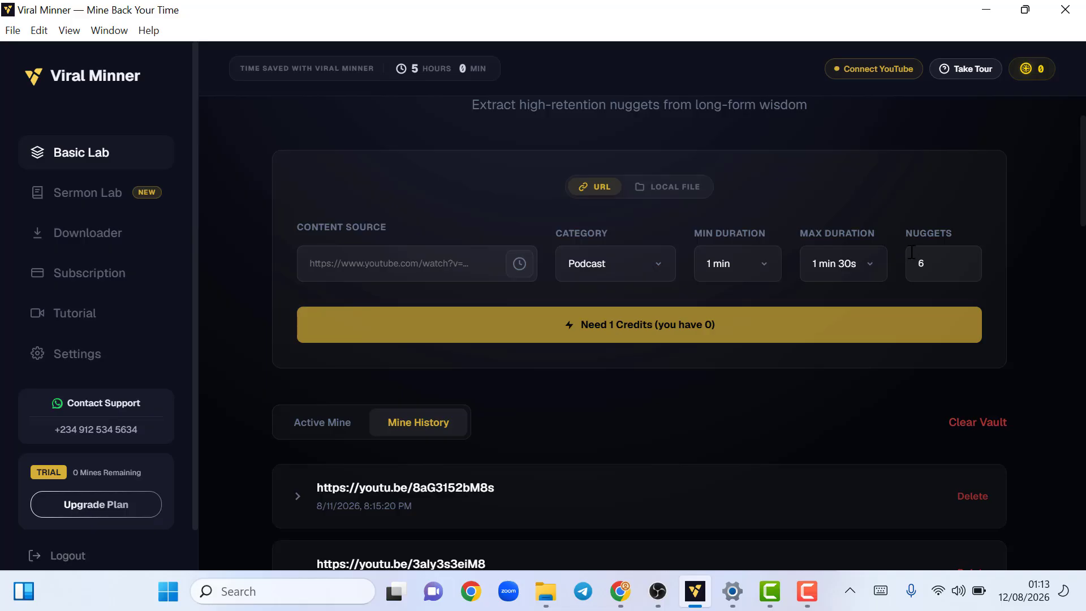
pyautogui.click(931, 266)
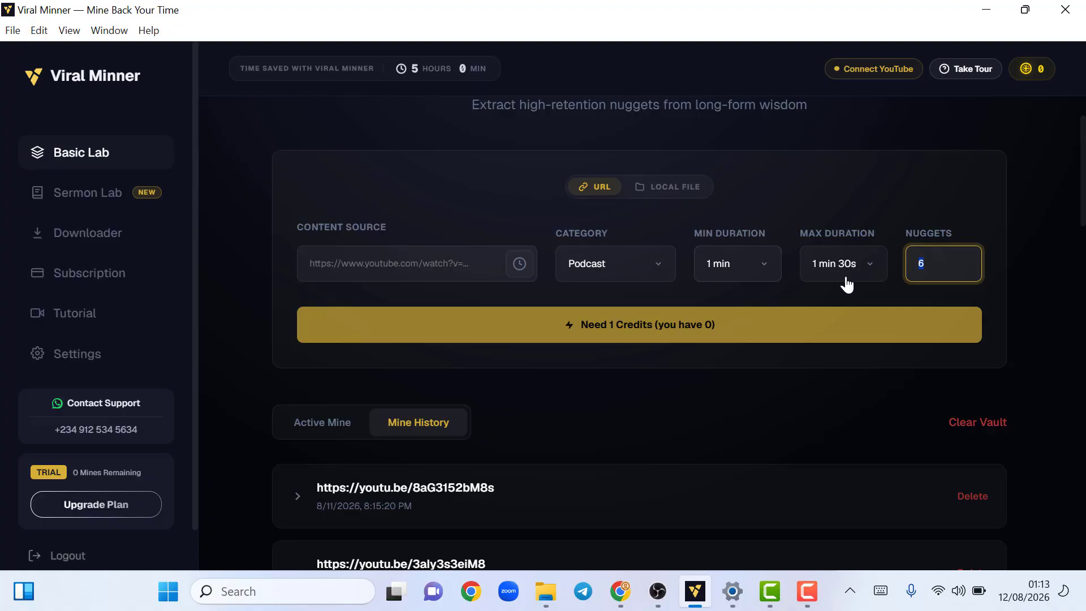
pyautogui.click(925, 238)
pyautogui.moveTo(928, 266); pyautogui.dragTo(921, 267)
pyautogui.click(919, 233)
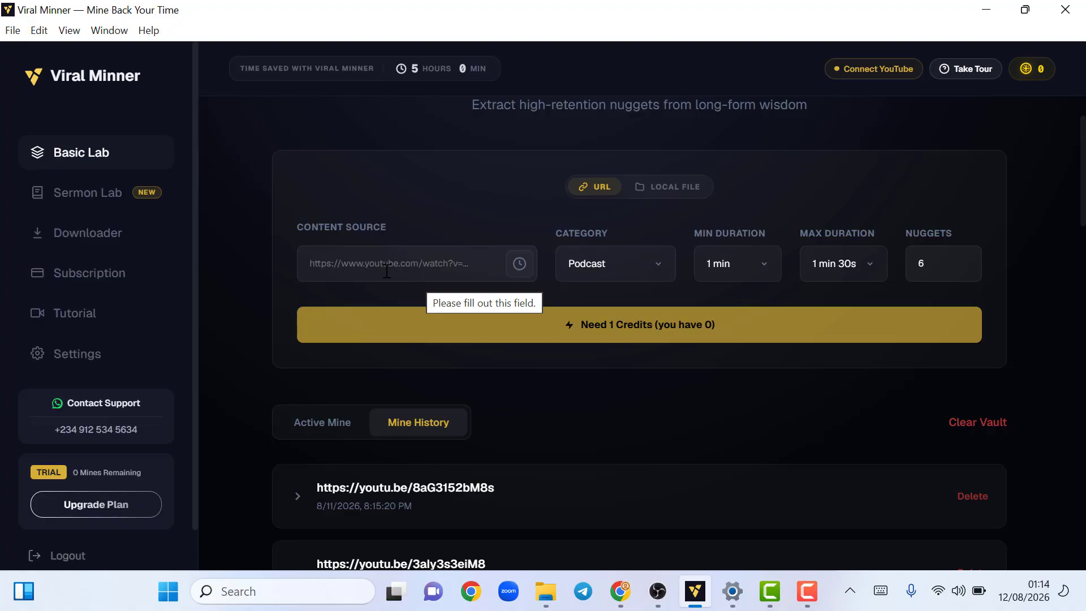
# Step: Review the content source, minimum duration and Nuggets fields of the Basic Lab form without changing their values
pyautogui.click(396, 272)
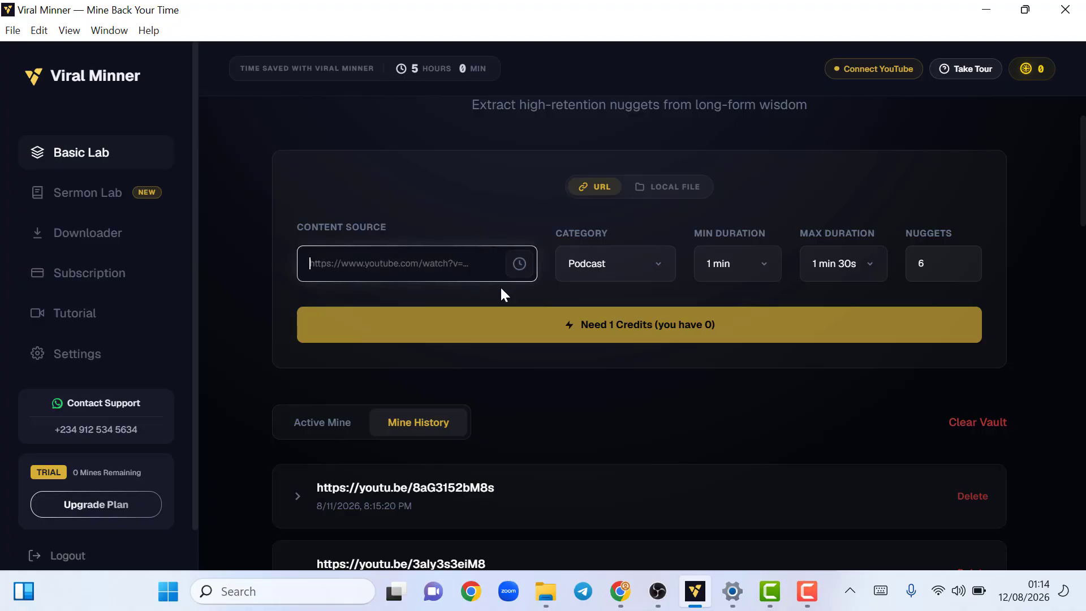
pyautogui.click(738, 271)
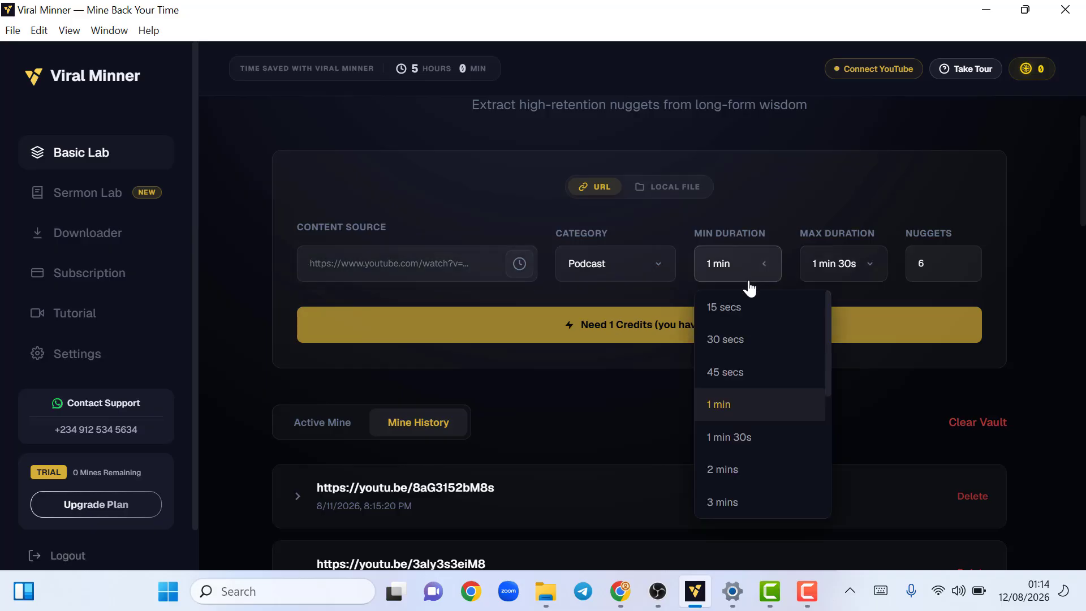
pyautogui.click(772, 232)
pyautogui.doubleClick(918, 265)
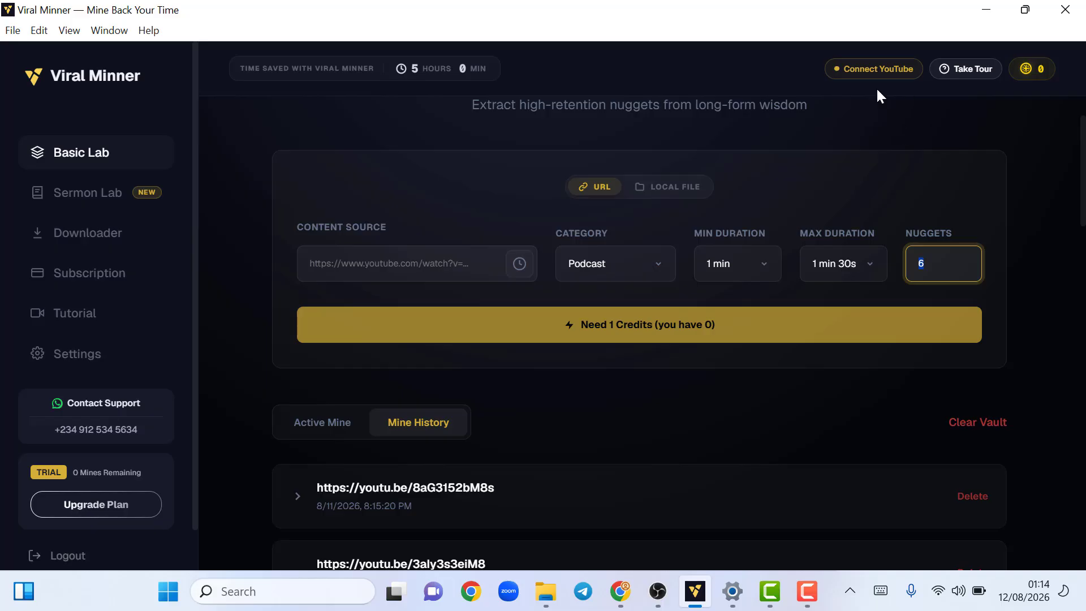
# Step: Open the subscription pricing plans and examine the Starter plan's price, monthly mines and maximum short clips per mine
pyautogui.click(1032, 75)
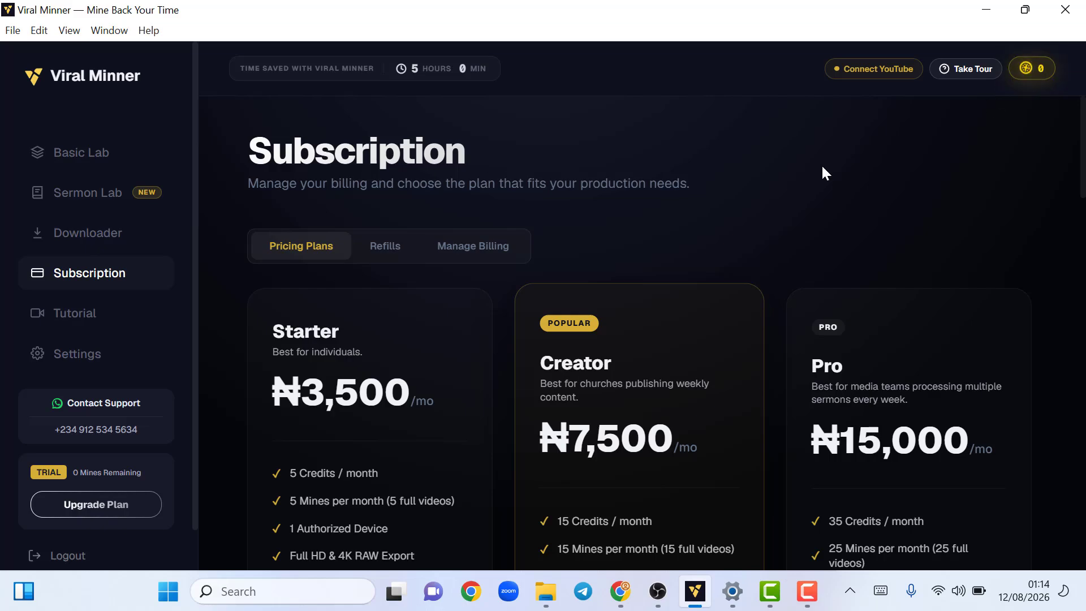
pyautogui.scroll(-2, 340, 347)
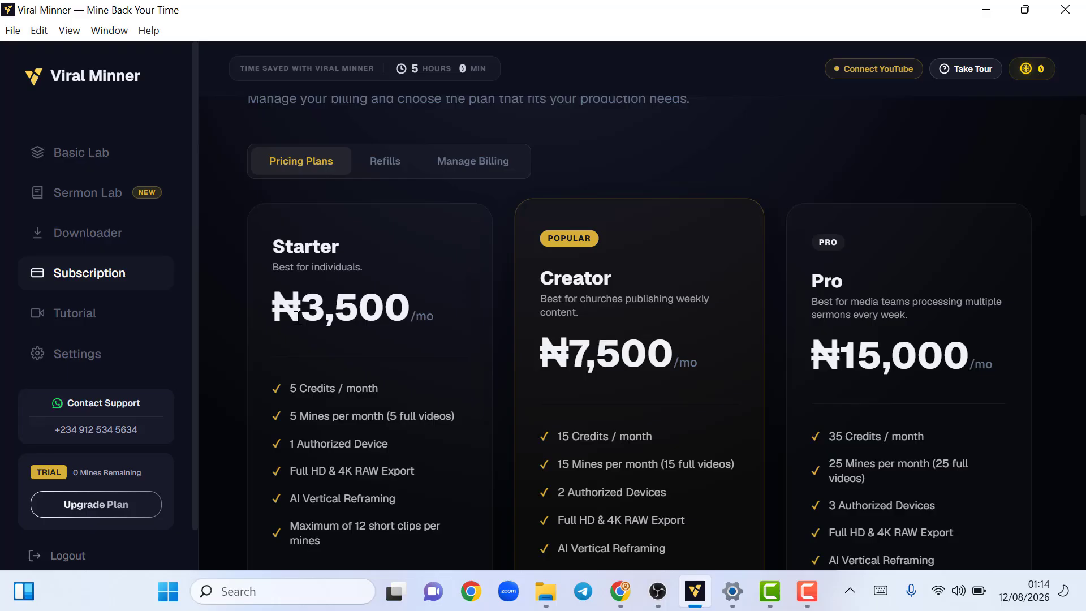
pyautogui.moveTo(298, 314); pyautogui.dragTo(368, 314)
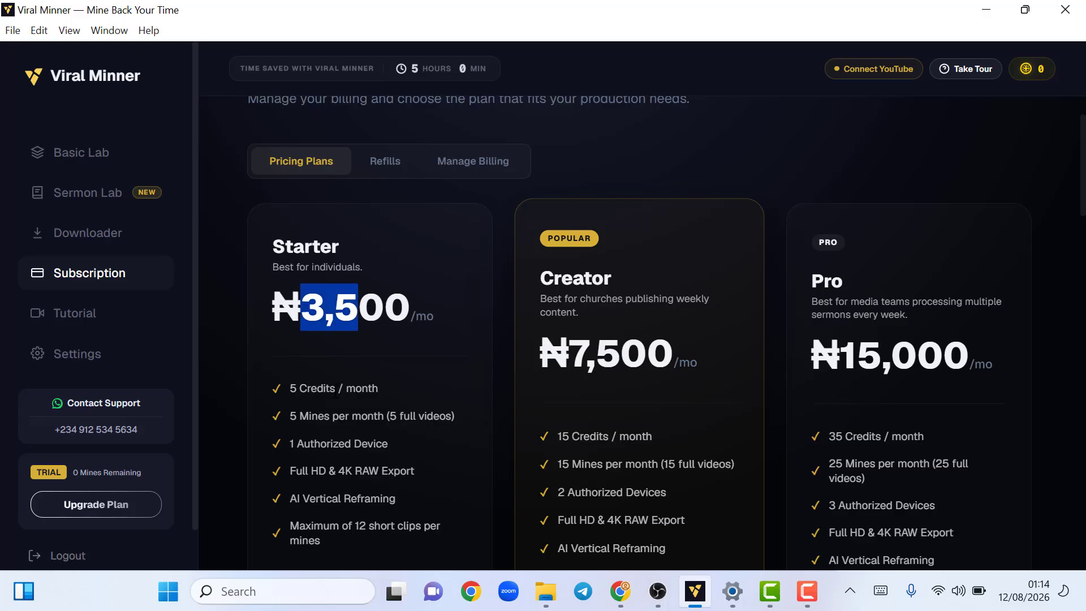
pyautogui.click(289, 422)
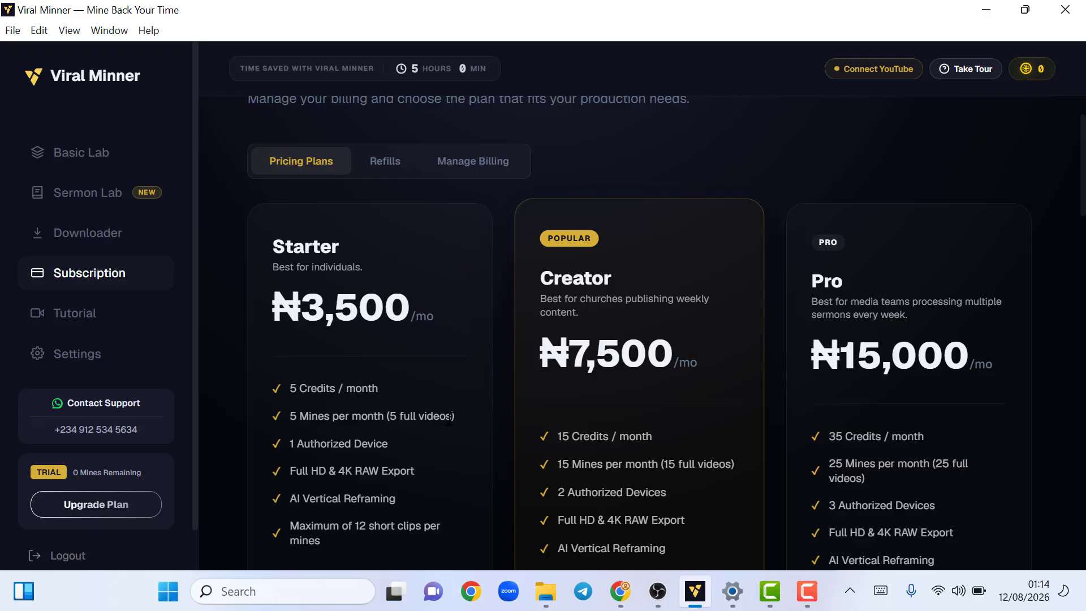
pyautogui.scroll(-2, 364, 419)
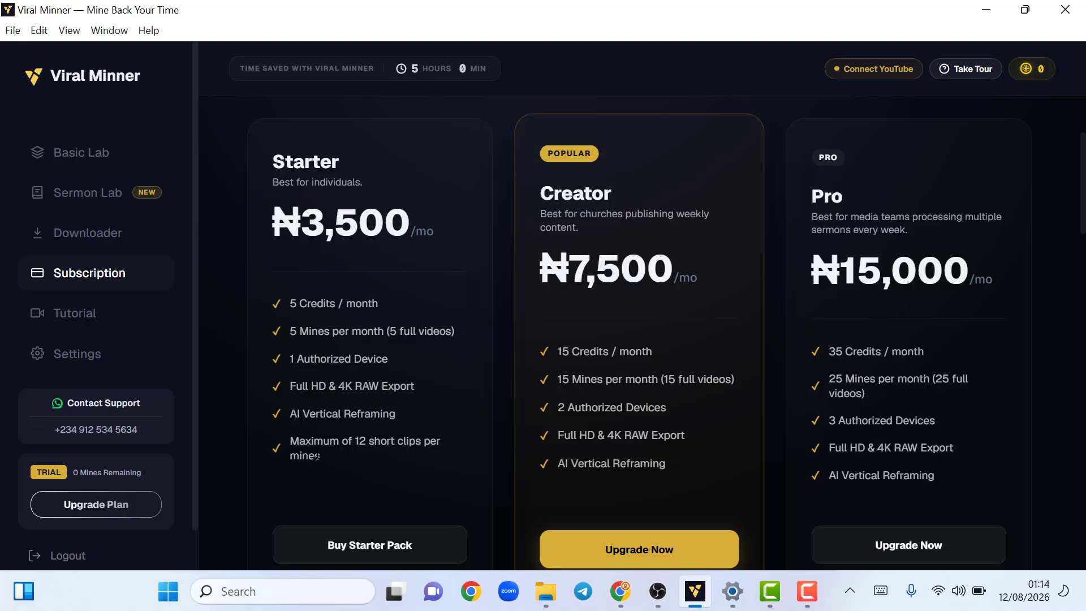
pyautogui.moveTo(290, 440); pyautogui.dragTo(324, 455)
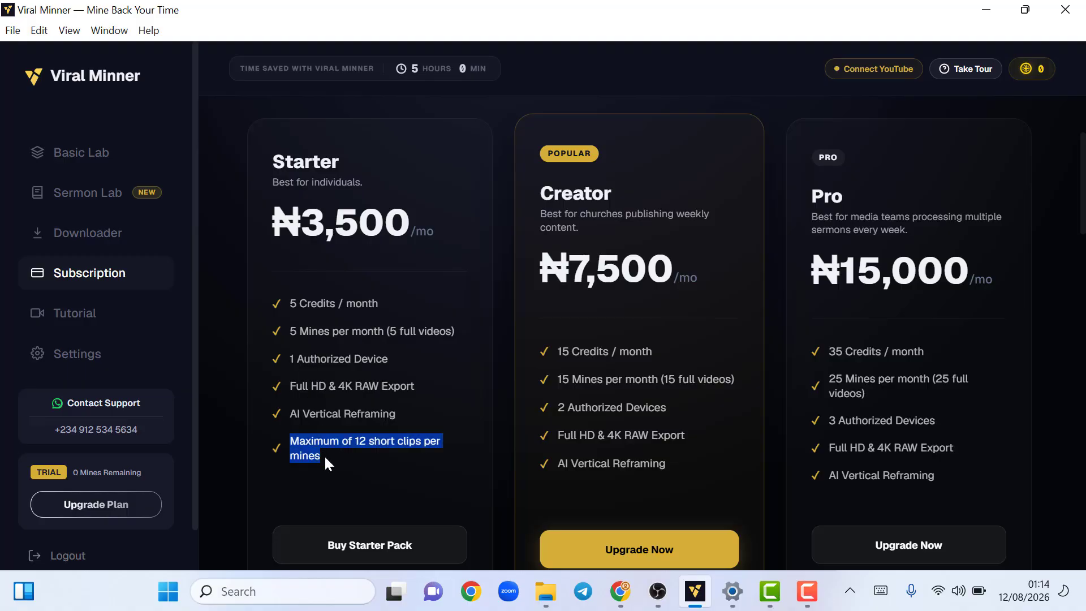
pyautogui.click(353, 447)
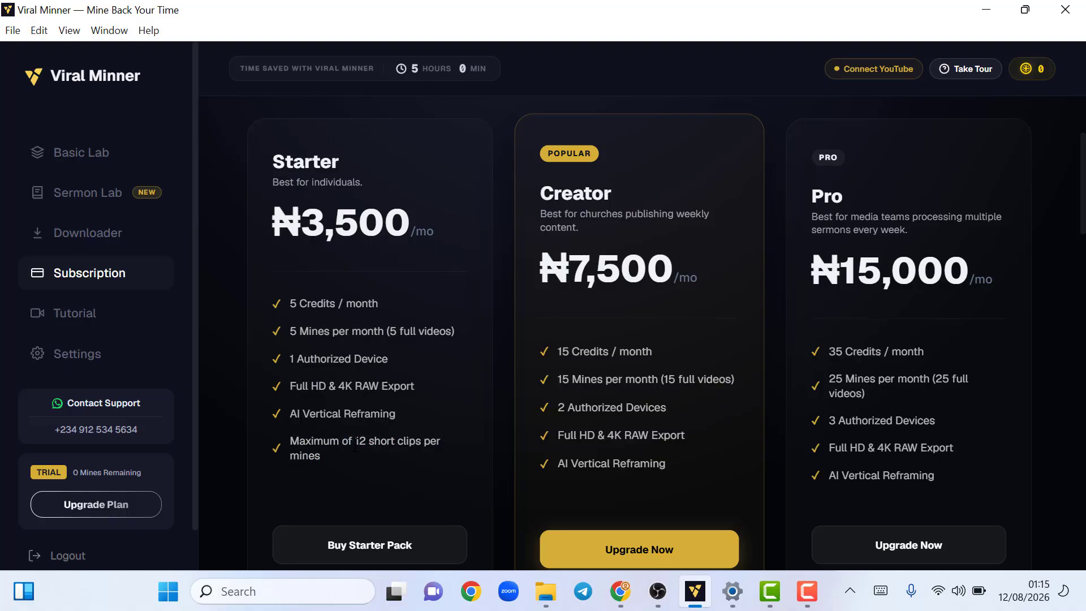
pyautogui.moveTo(356, 447); pyautogui.dragTo(431, 448)
pyautogui.click(344, 460)
# Step: Compare the Creator plan's price with the Pro plan's monthly credits and mines
pyautogui.moveTo(578, 276); pyautogui.dragTo(660, 273)
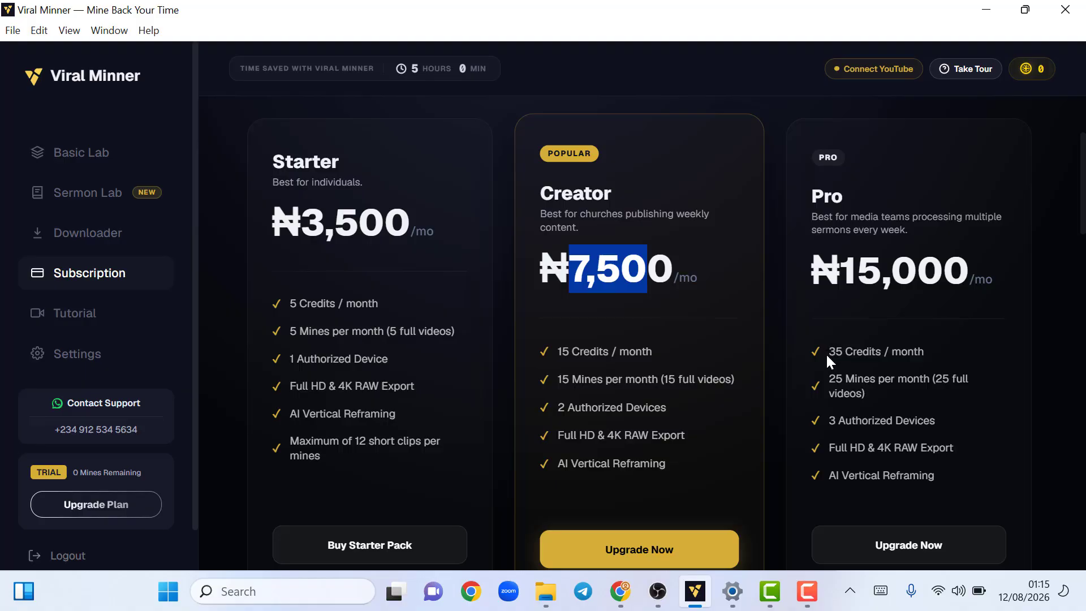
pyautogui.moveTo(826, 356); pyautogui.dragTo(890, 352)
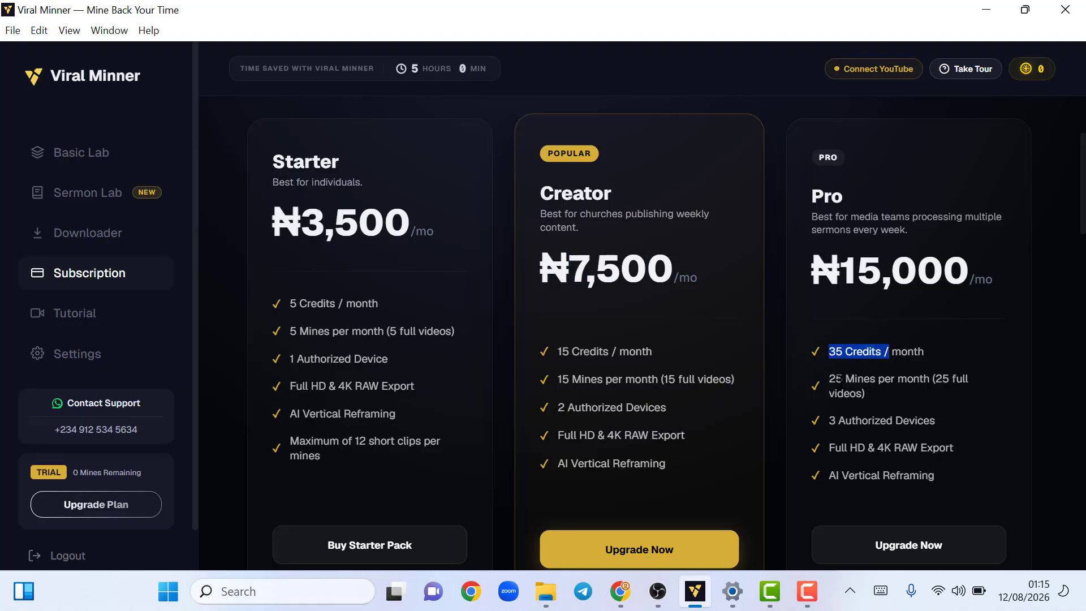
pyautogui.moveTo(831, 392); pyautogui.dragTo(876, 398)
pyautogui.click(876, 391)
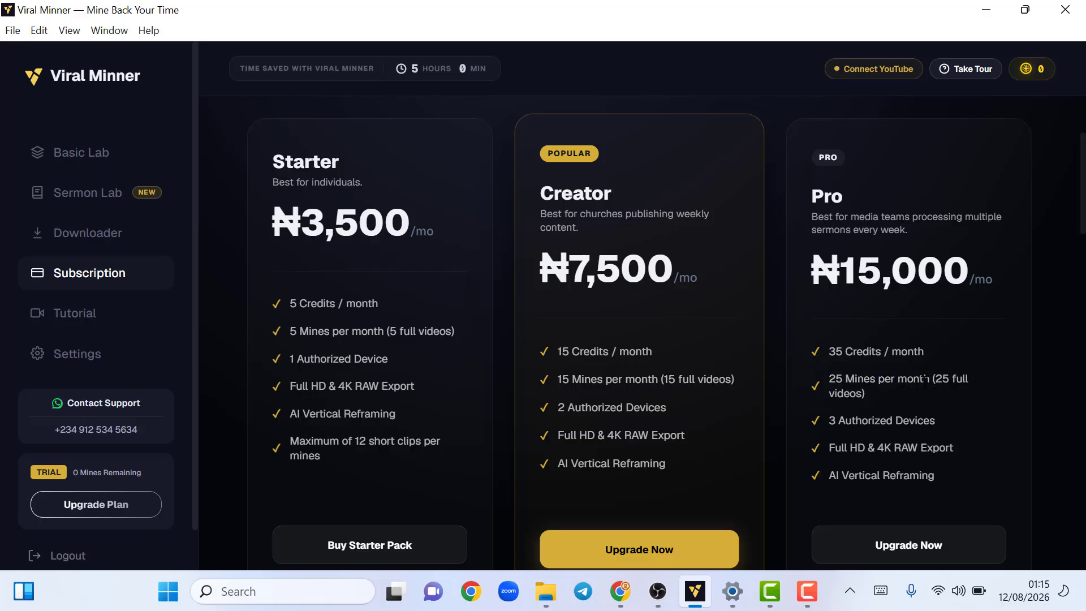
pyautogui.scroll(-2, 910, 437)
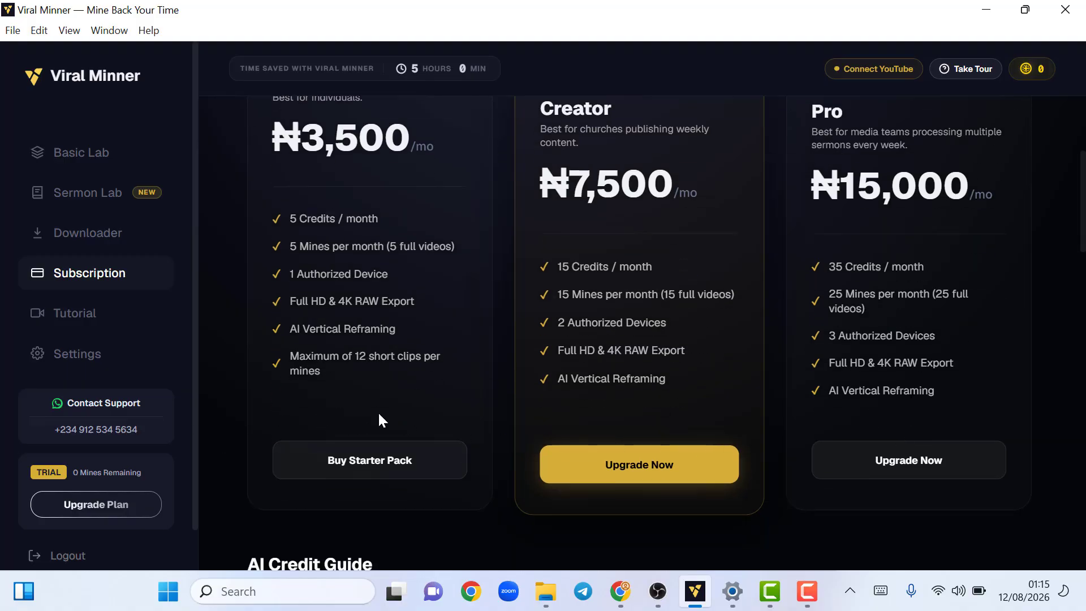
# Step: Re-examine the Starter plan, highlighting its price, mines per month and short clip limit
pyautogui.scroll(6, 379, 414)
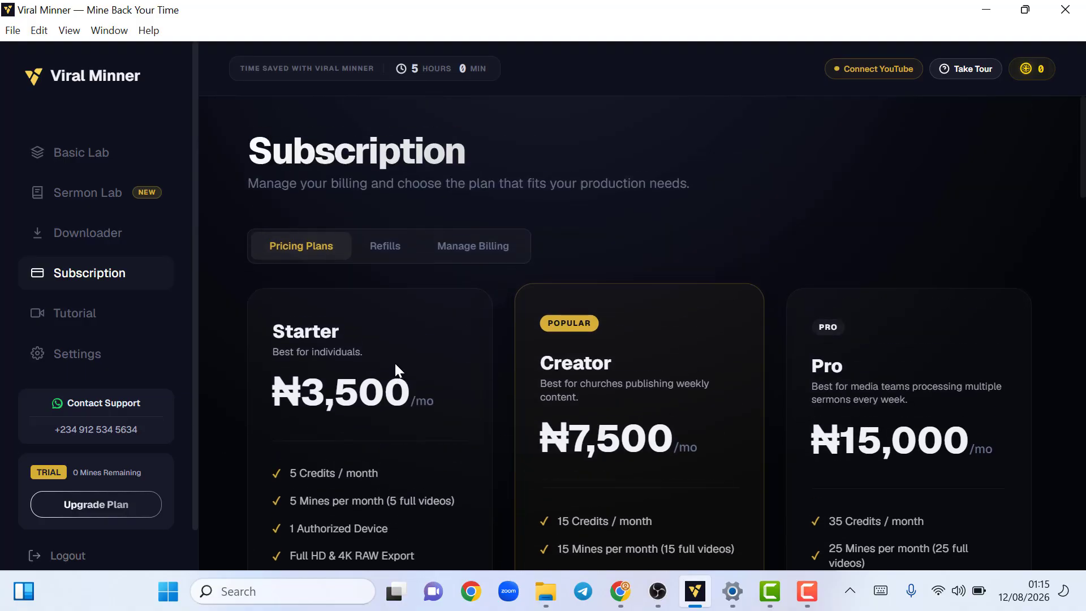
pyautogui.scroll(-4, 332, 312)
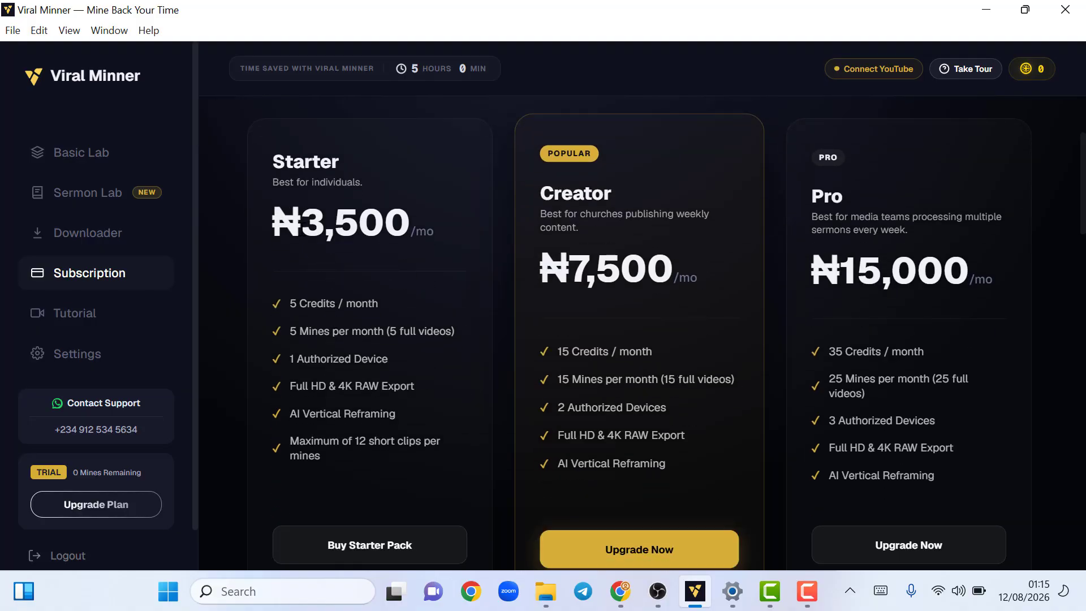
pyautogui.moveTo(301, 222); pyautogui.dragTo(415, 222)
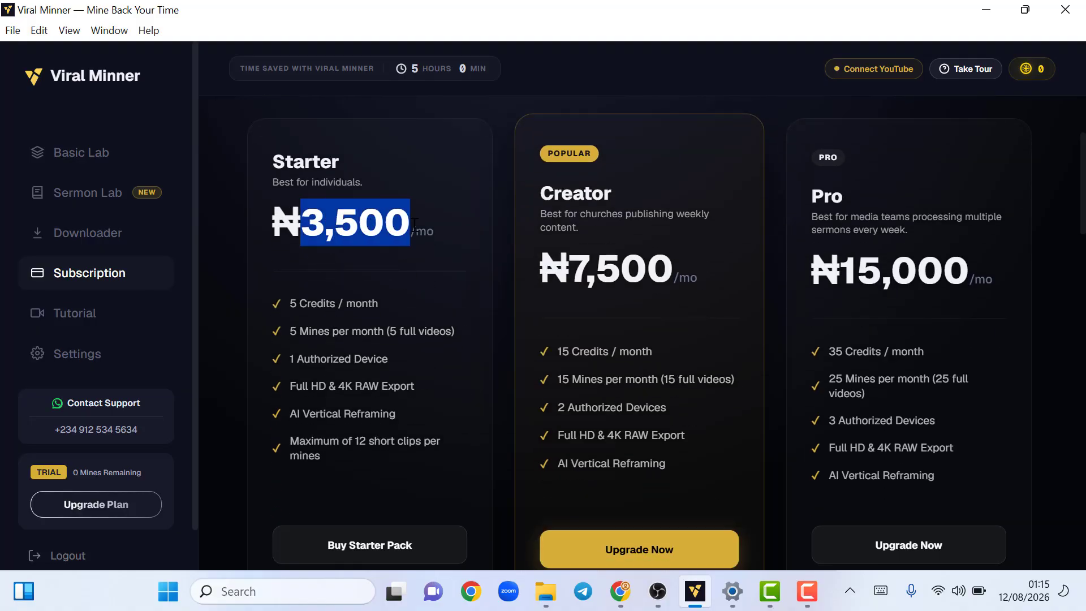
pyautogui.click(318, 308)
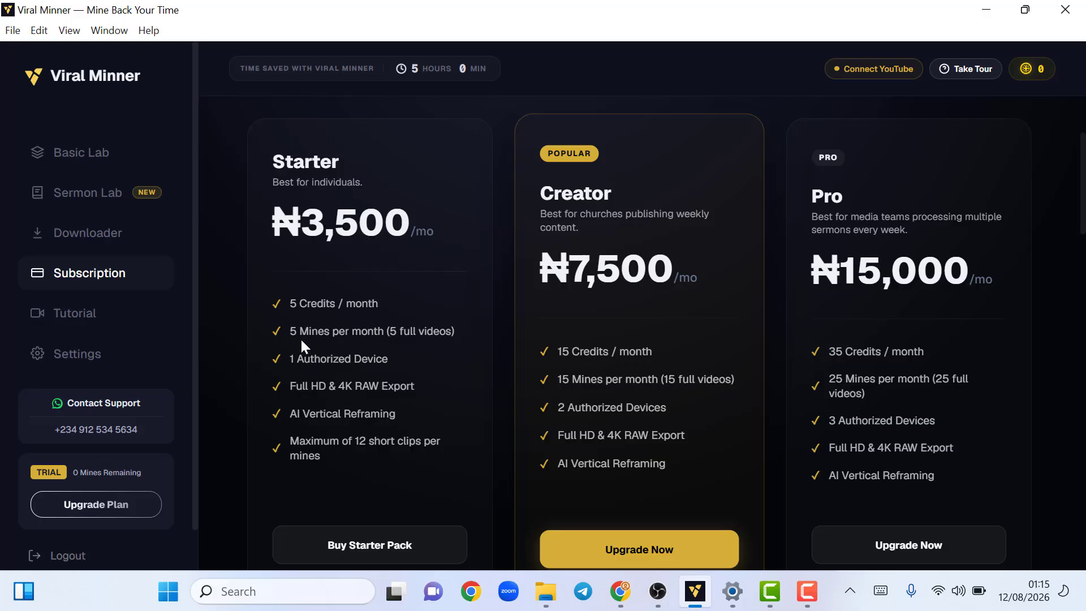
pyautogui.moveTo(291, 331); pyautogui.dragTo(339, 335)
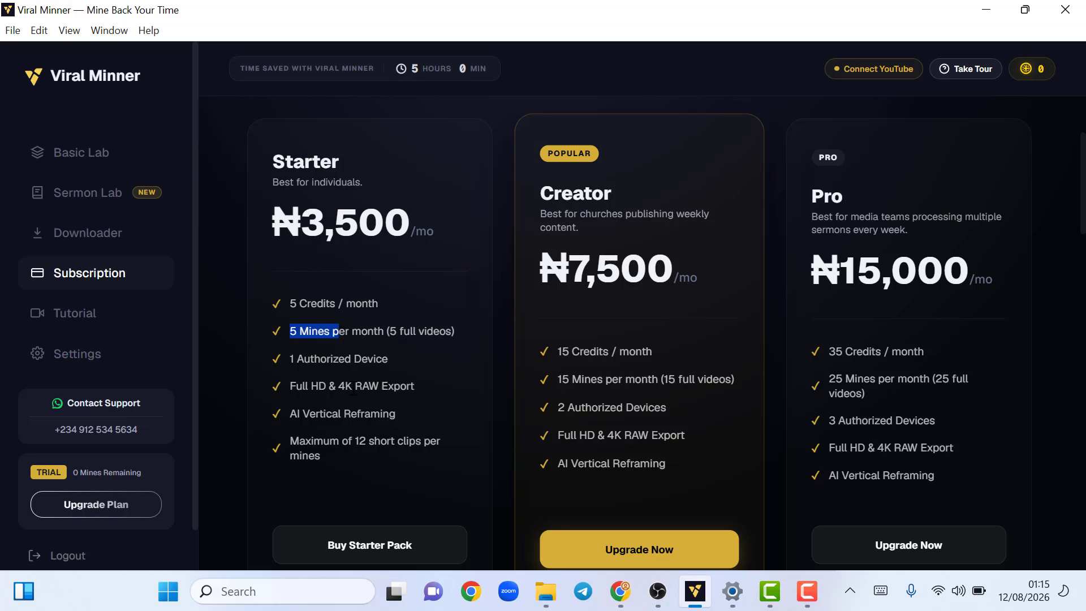
pyautogui.moveTo(355, 442); pyautogui.dragTo(395, 442)
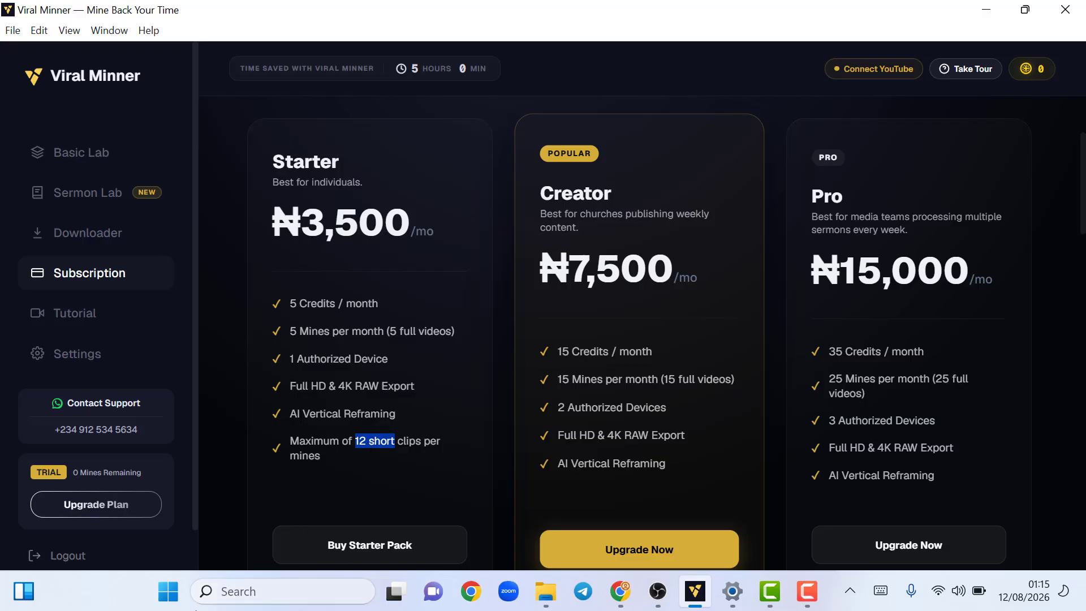
# Step: Open the Windows Calculator, work out 5 × 12 for the Starter plan's total monthly clips, and close it
pyautogui.click(211, 592)
pyautogui.write('calculator')
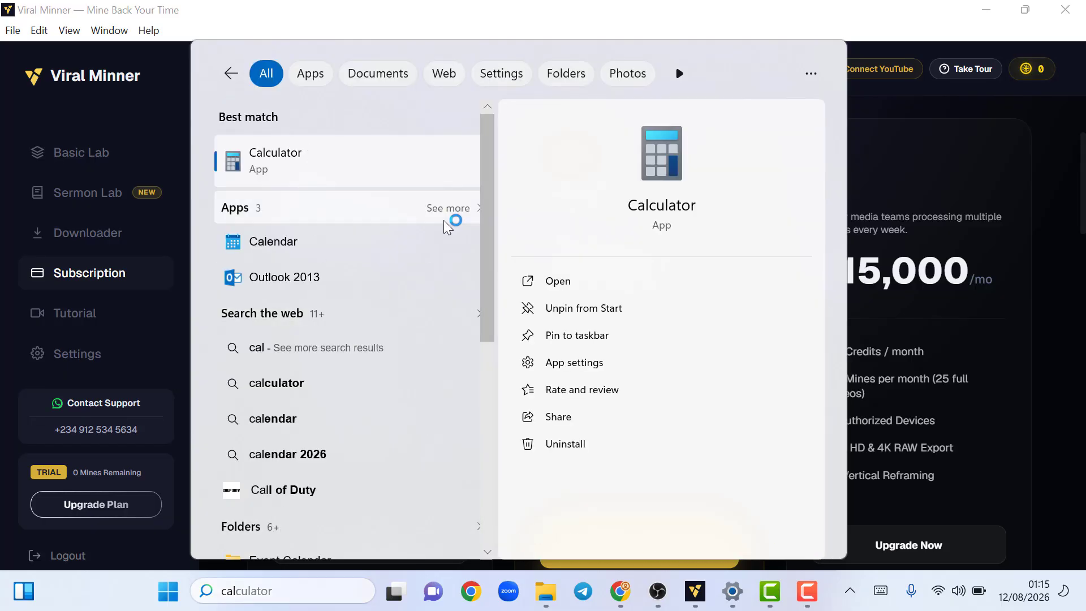
pyautogui.press('Return')
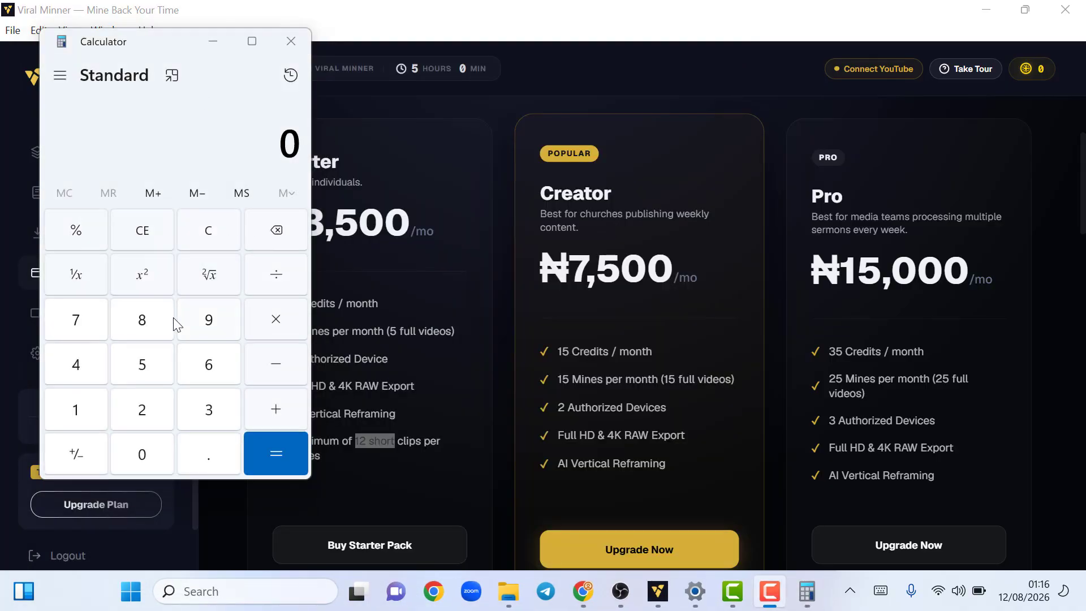
pyautogui.click(131, 370)
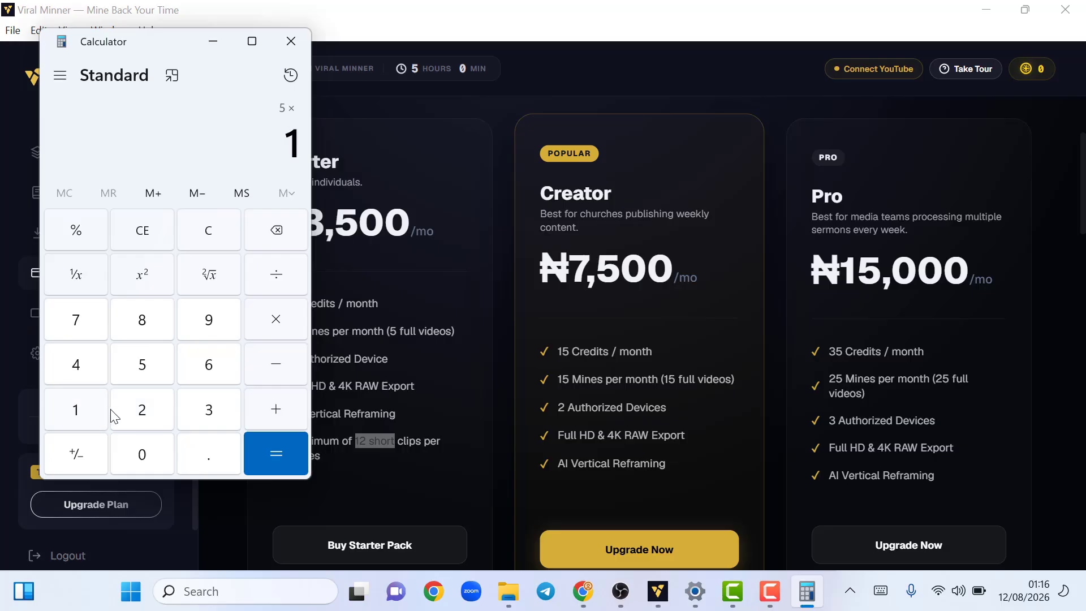
pyautogui.click(276, 455)
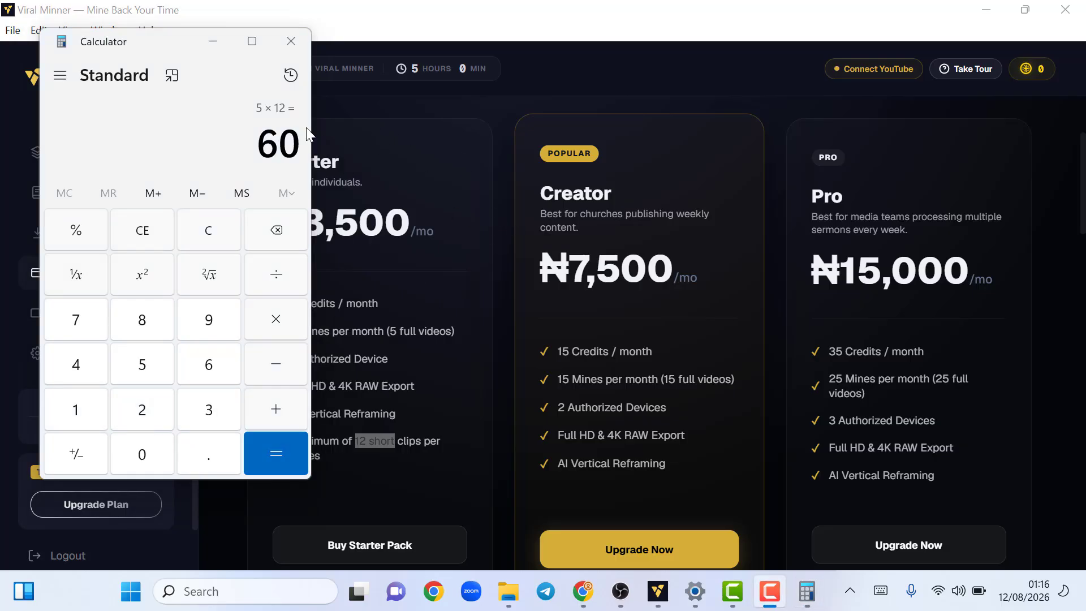
pyautogui.click(291, 43)
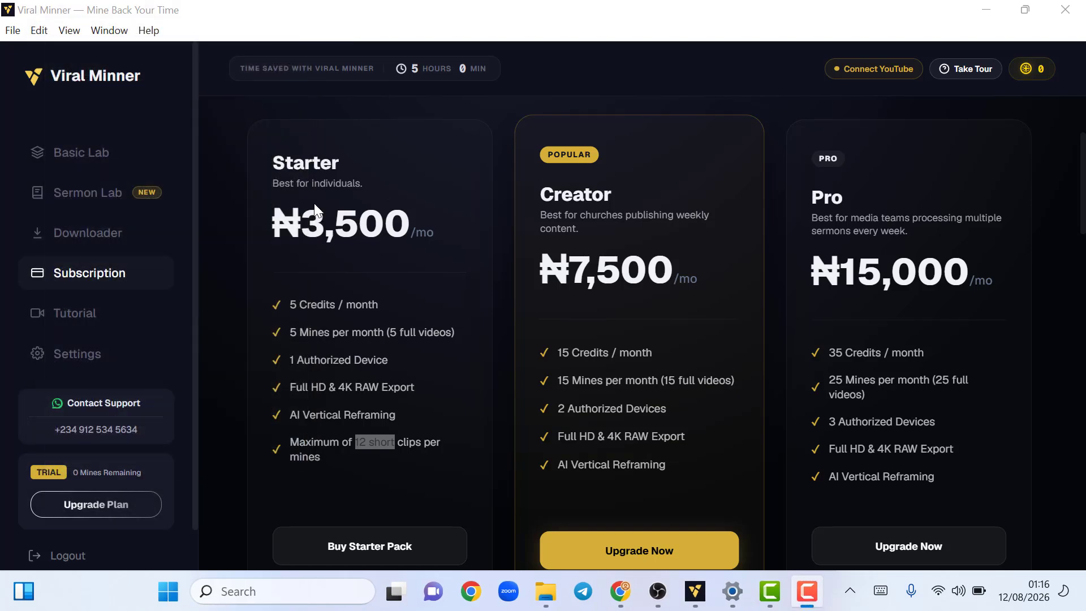
# Step: Open Sermon Lab and look over its mining form and the active sermon output sections
pyautogui.scroll(3, 357, 218)
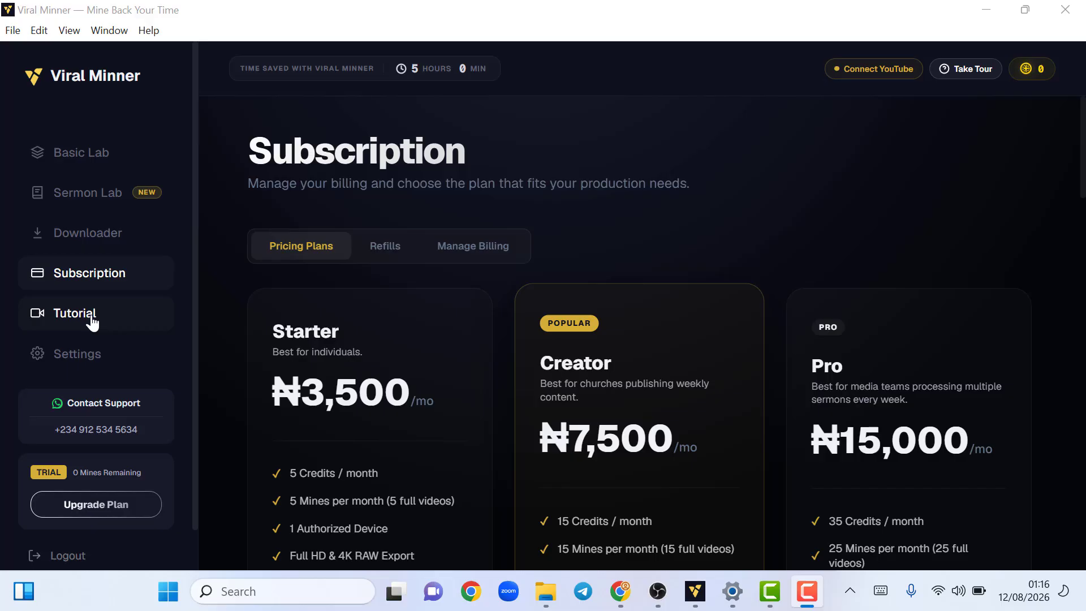
pyautogui.click(100, 204)
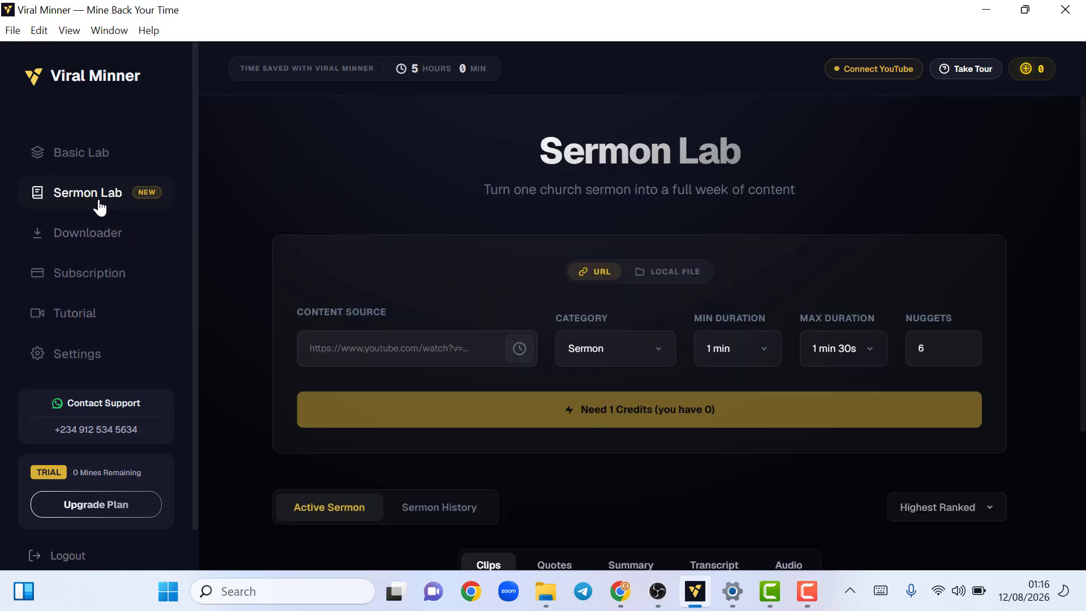
pyautogui.scroll(-3, 512, 409)
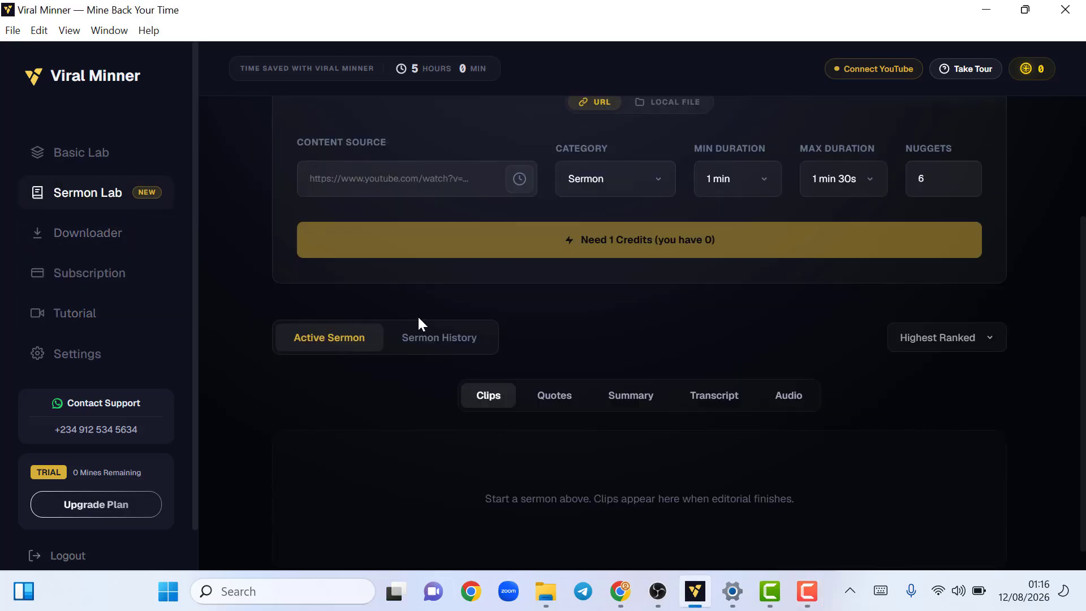
pyautogui.scroll(3, 448, 357)
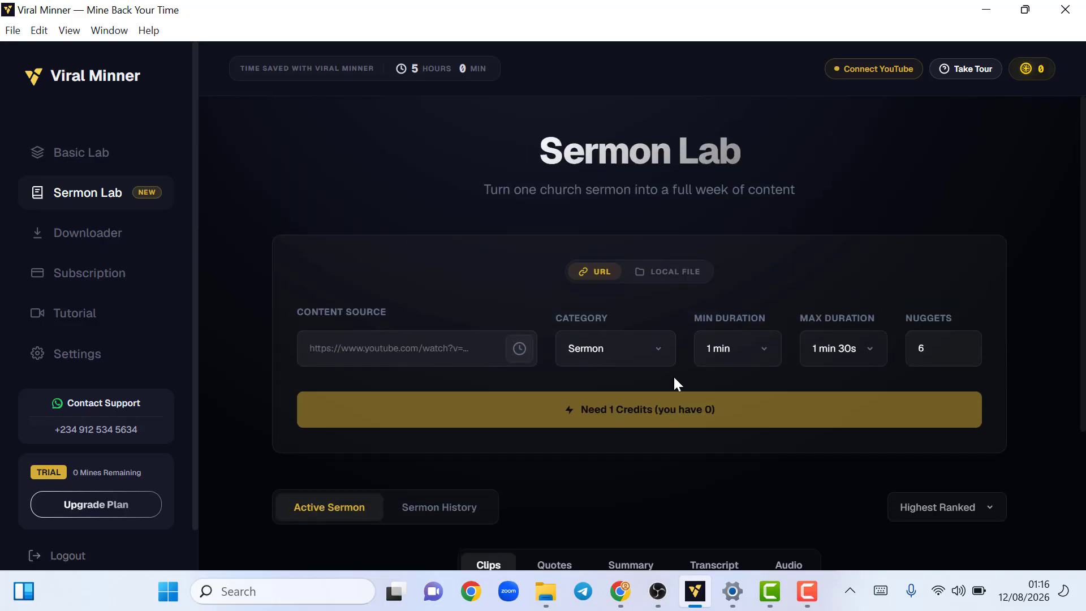
pyautogui.scroll(-2, 529, 456)
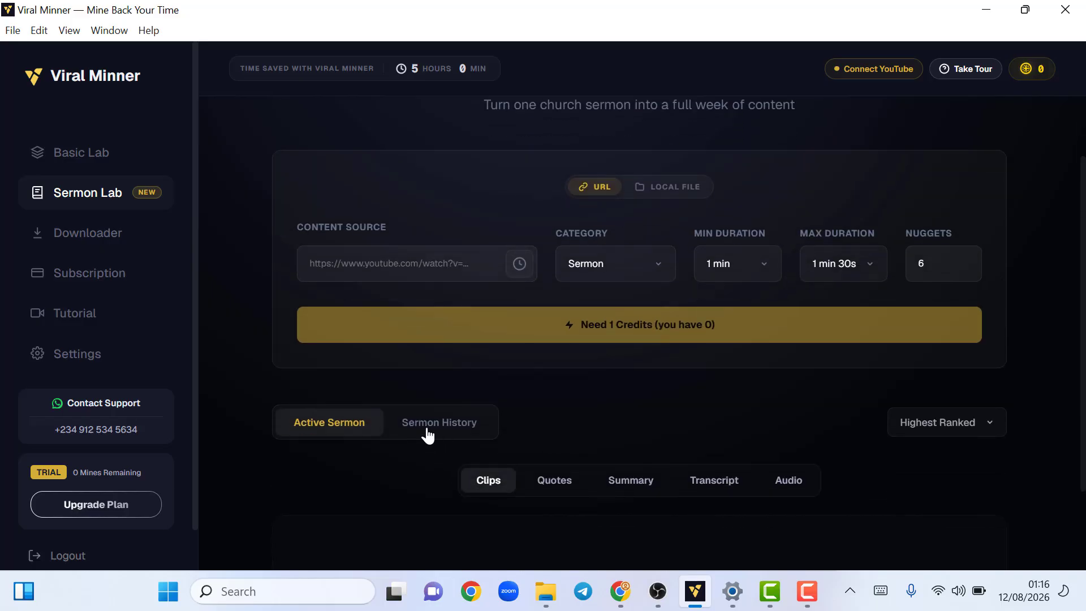
pyautogui.scroll(-2, 413, 484)
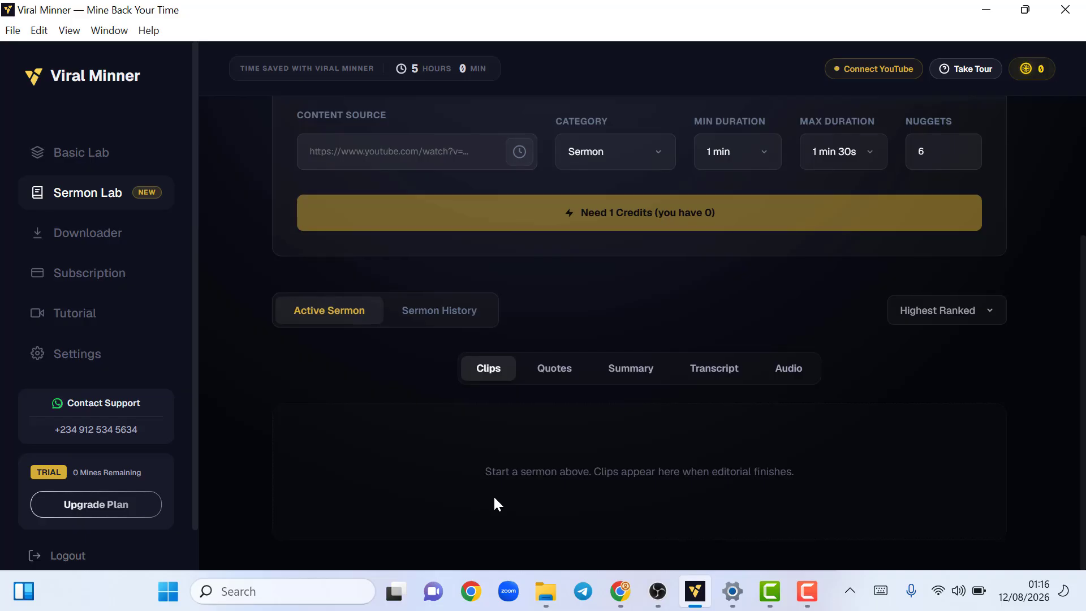
pyautogui.scroll(2, 413, 452)
pyautogui.click(420, 402)
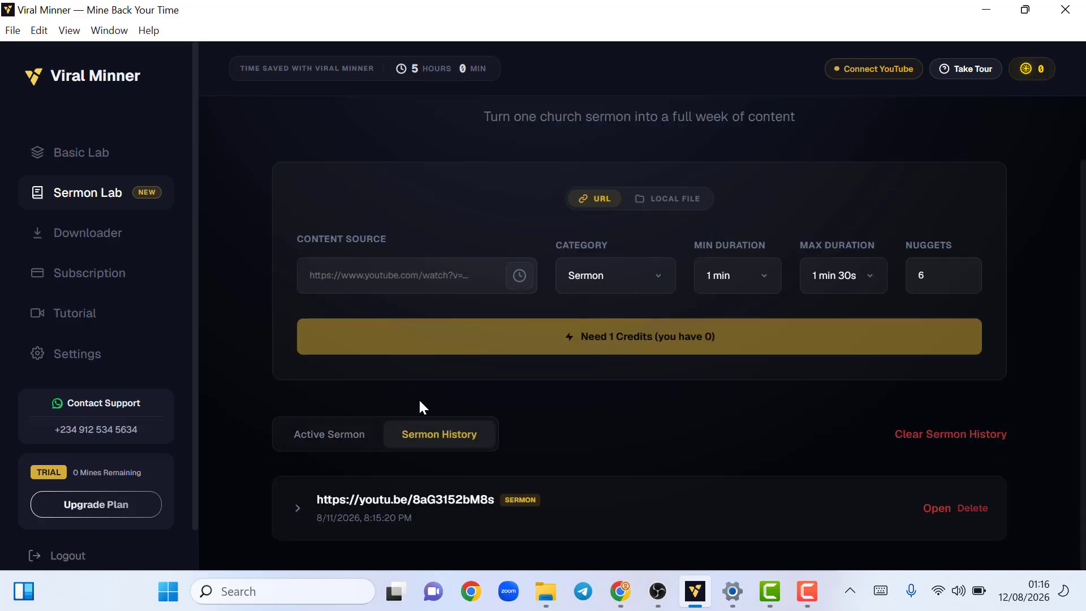
pyautogui.click(358, 500)
pyautogui.scroll(-2, 363, 459)
pyautogui.scroll(-4, 357, 447)
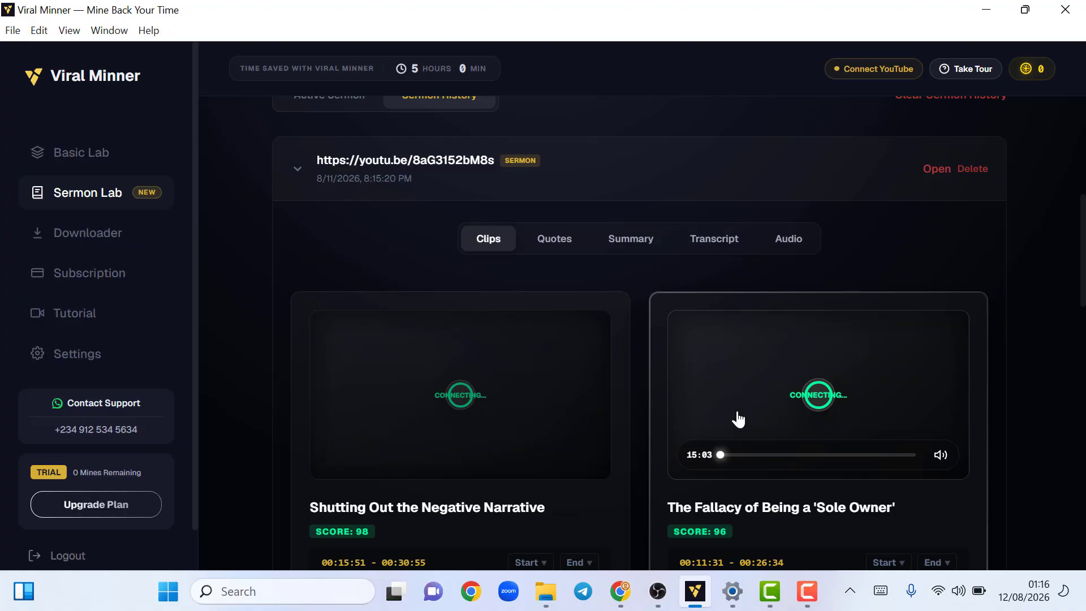
pyautogui.scroll(2, 382, 409)
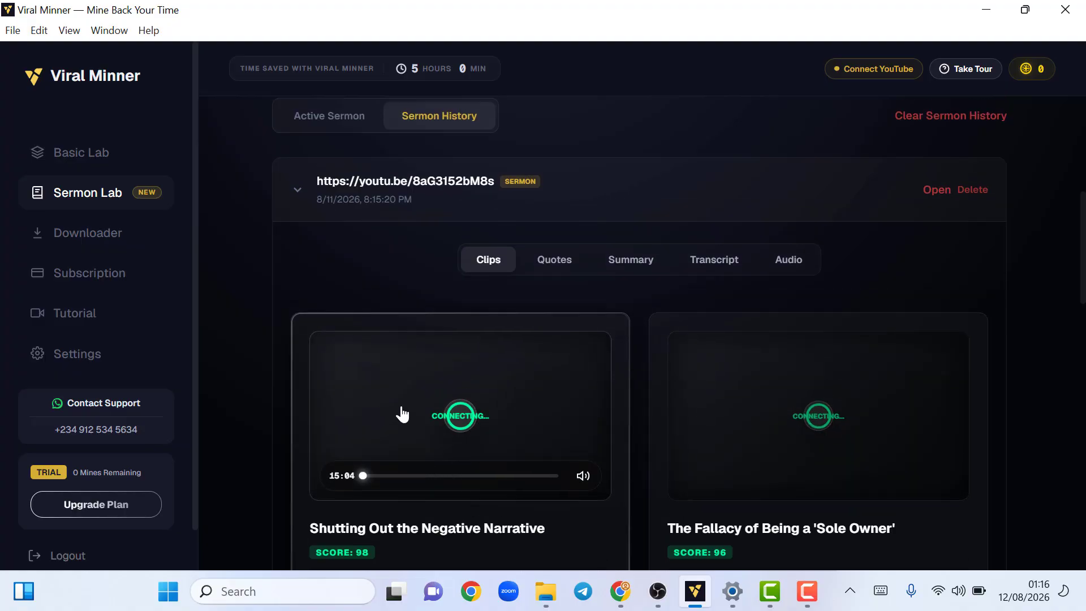
pyautogui.scroll(3, 402, 412)
pyautogui.scroll(-5, 402, 413)
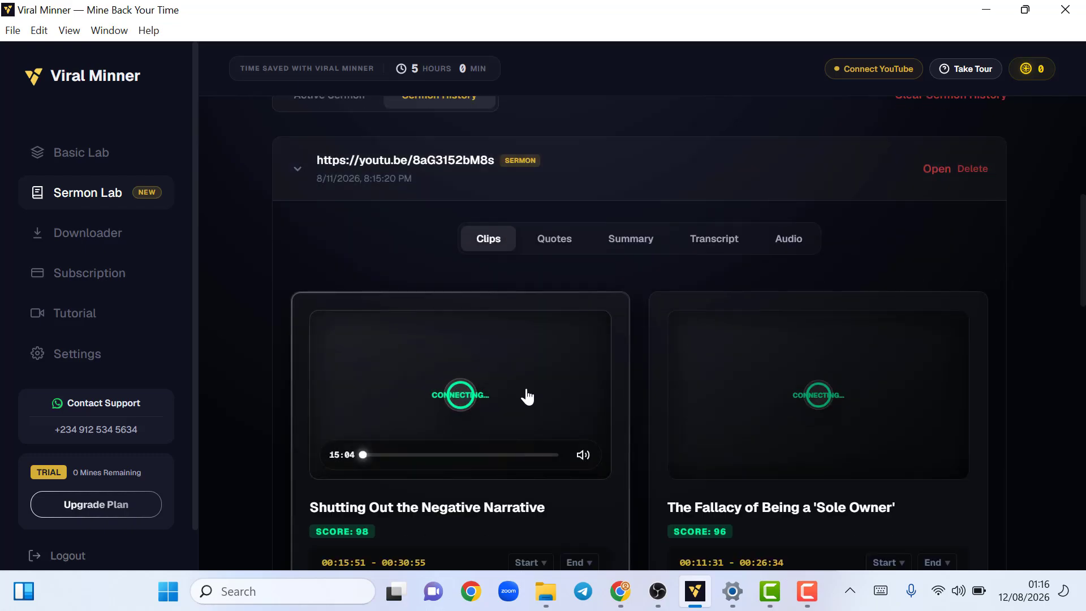
# Step: Look through the rest of the extracted sermon clips, including their scores, time ranges and descriptions
pyautogui.scroll(-12, 717, 394)
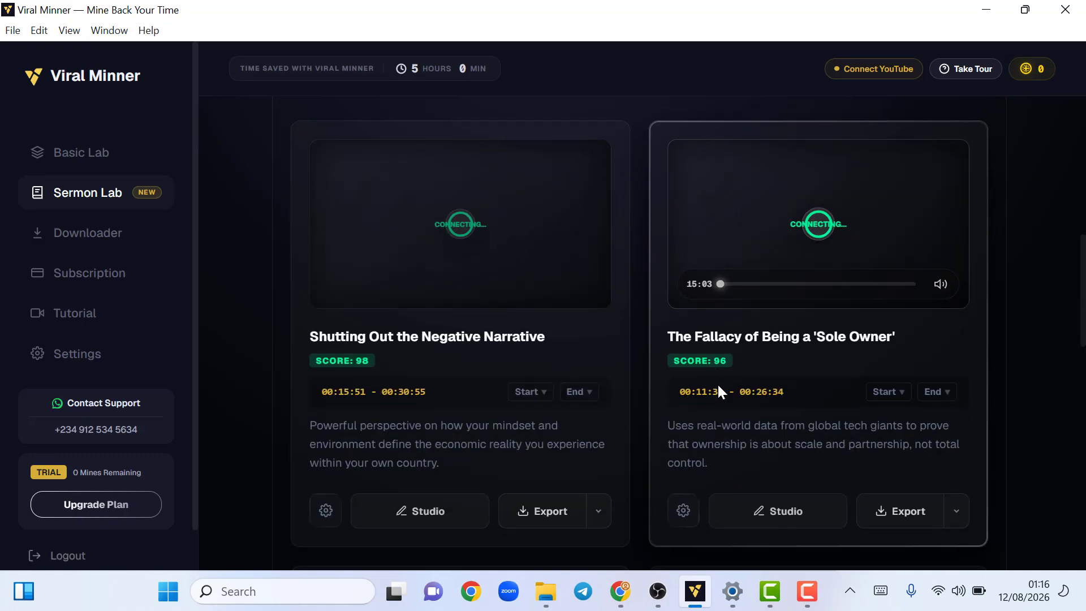
pyautogui.scroll(-5, 564, 417)
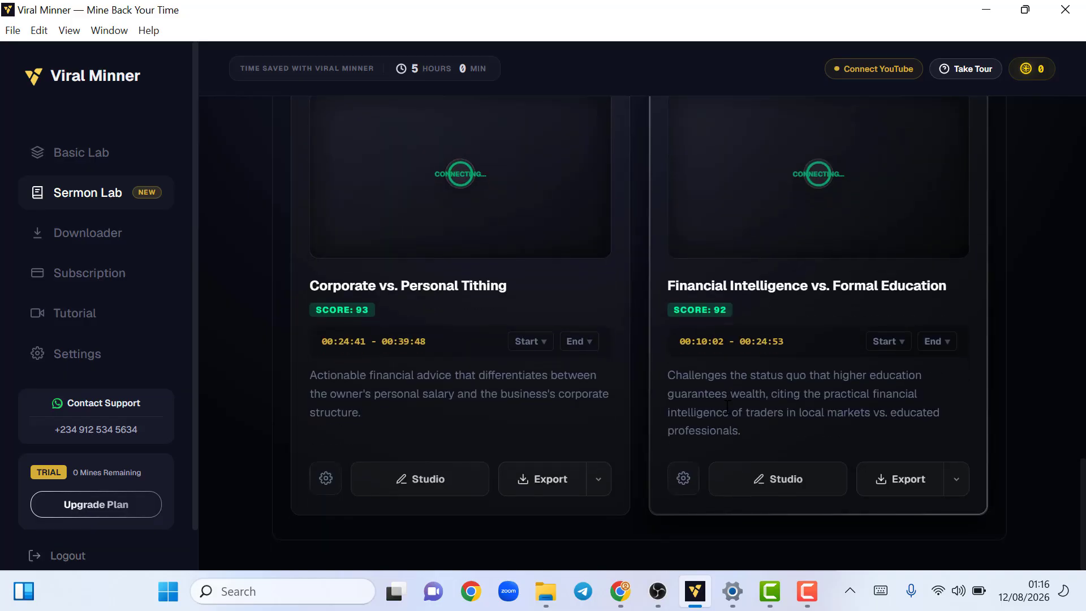
pyautogui.scroll(10, 548, 412)
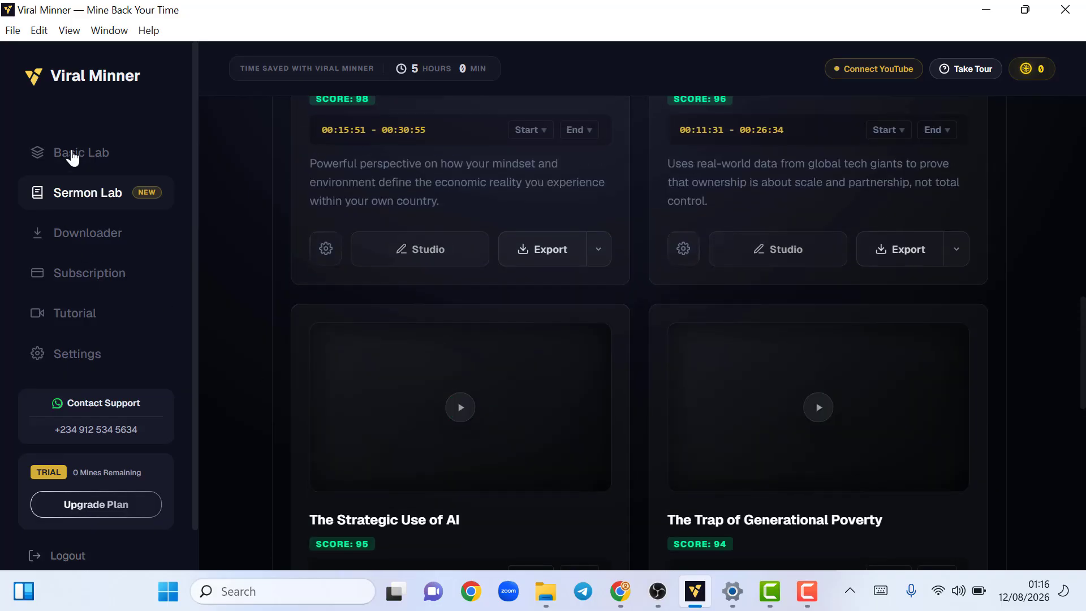
# Step: Open Basic Lab and collapse both video entries in the mine history
pyautogui.click(71, 151)
pyautogui.scroll(-3, 400, 425)
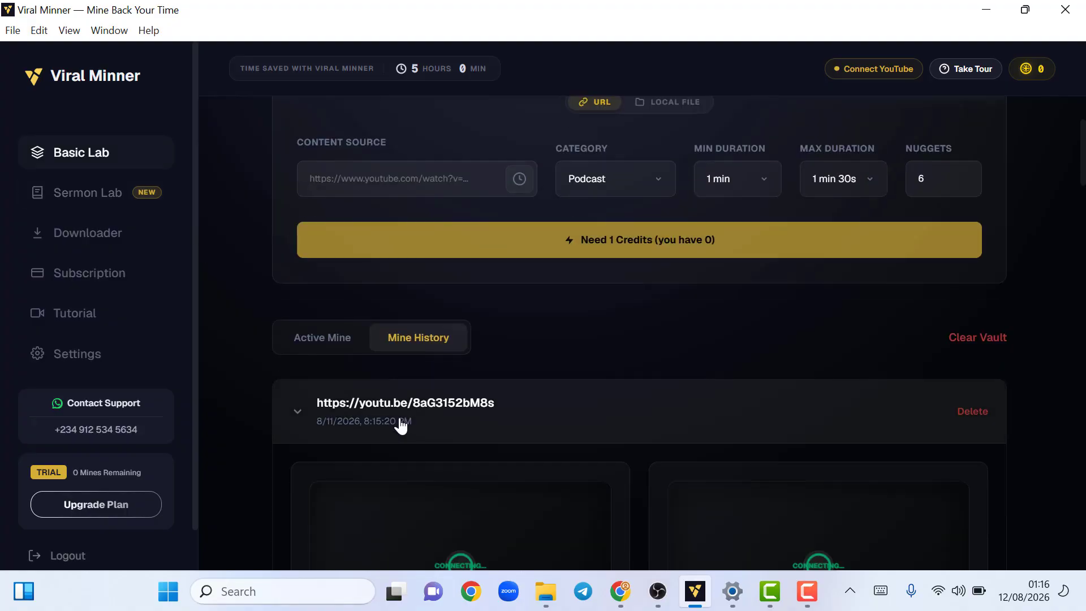
pyautogui.scroll(2, 381, 384)
pyautogui.click(373, 416)
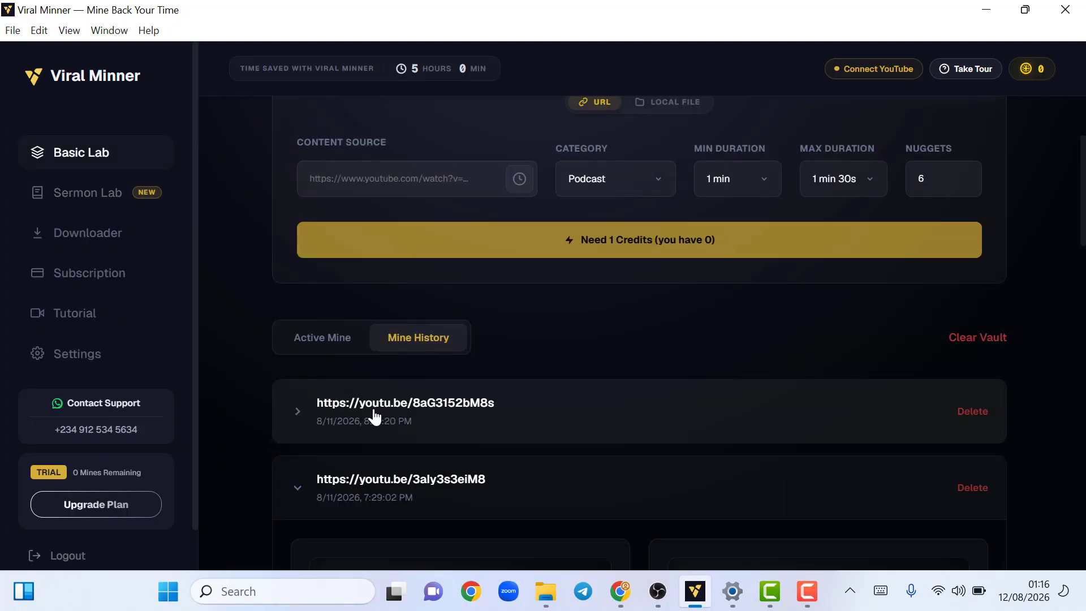
pyautogui.scroll(-2, 371, 415)
pyautogui.click(374, 411)
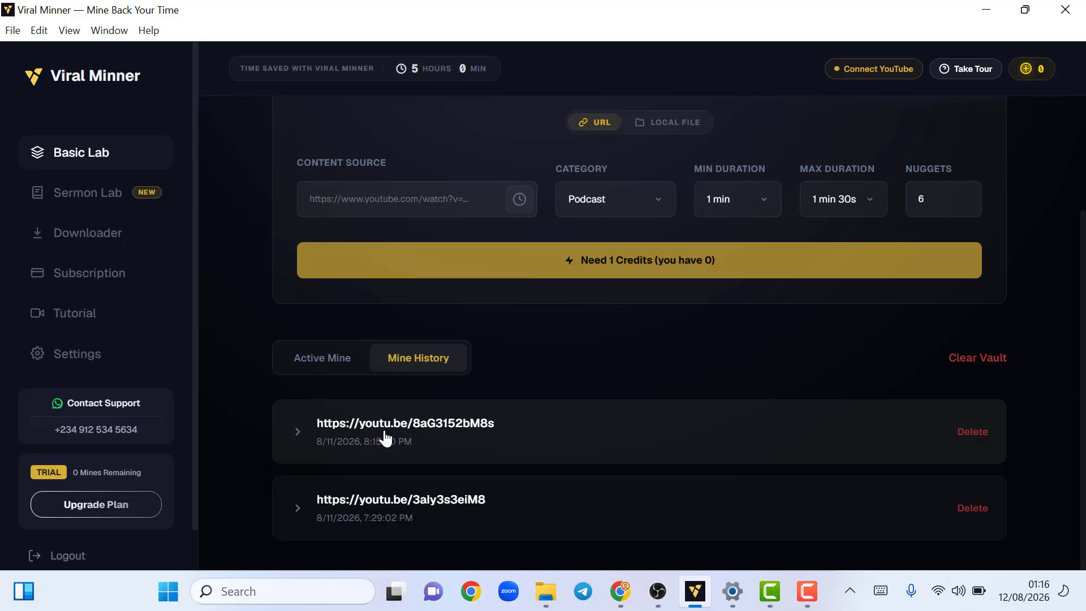
pyautogui.click(385, 435)
pyautogui.scroll(-3, 523, 493)
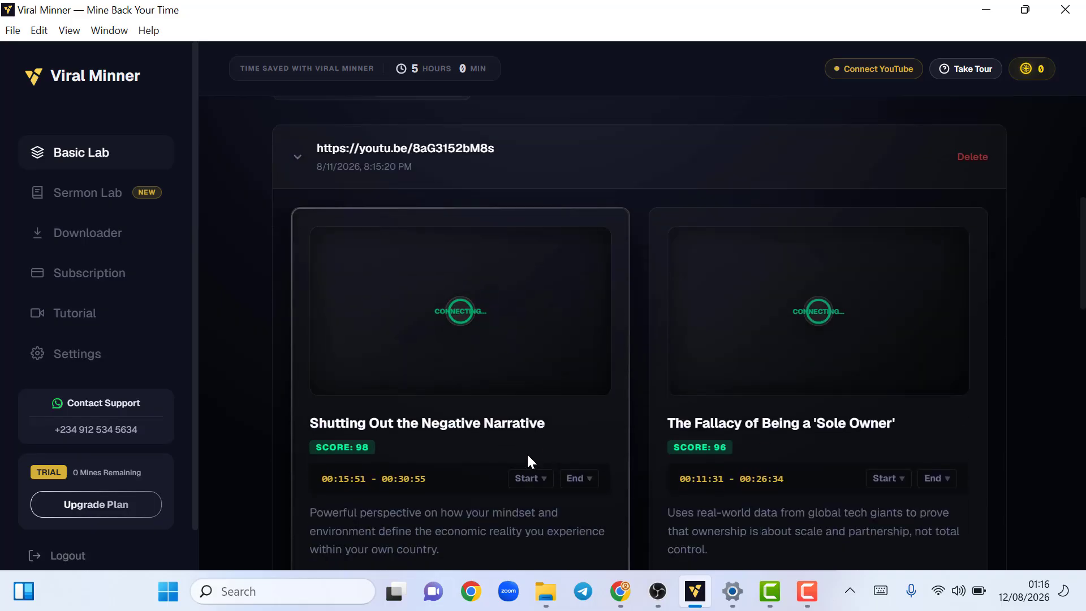
pyautogui.scroll(1, 756, 400)
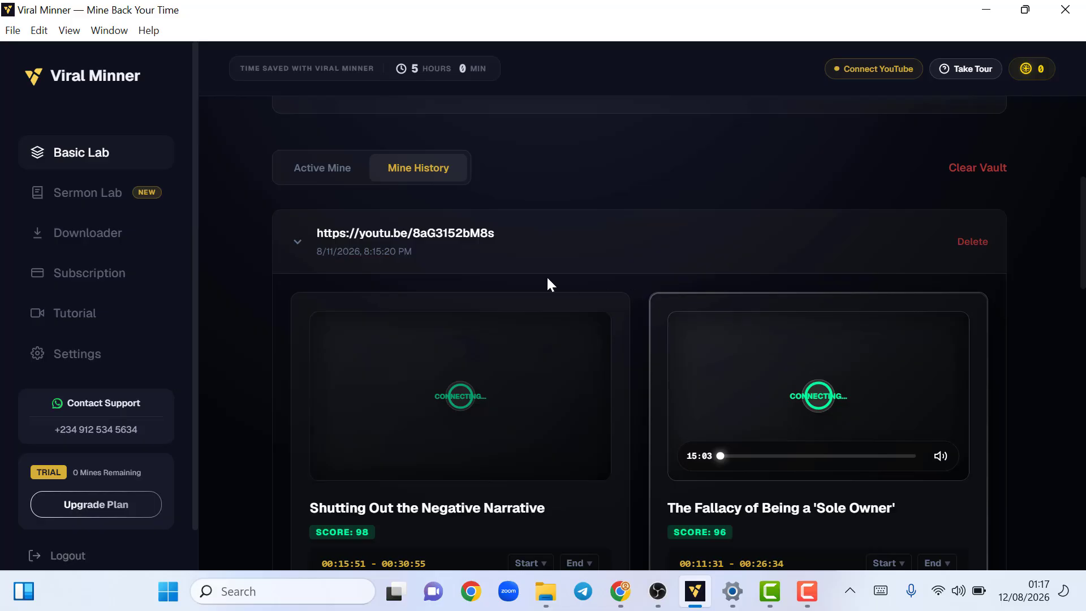
pyautogui.scroll(-1, 342, 328)
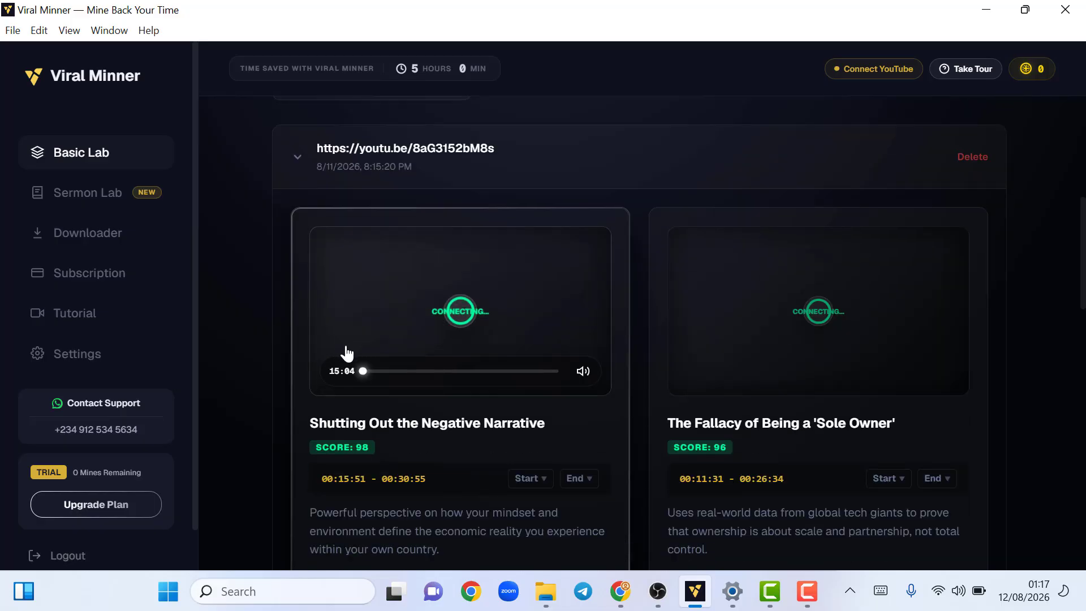
pyautogui.scroll(-1, 651, 426)
pyautogui.scroll(2, 651, 426)
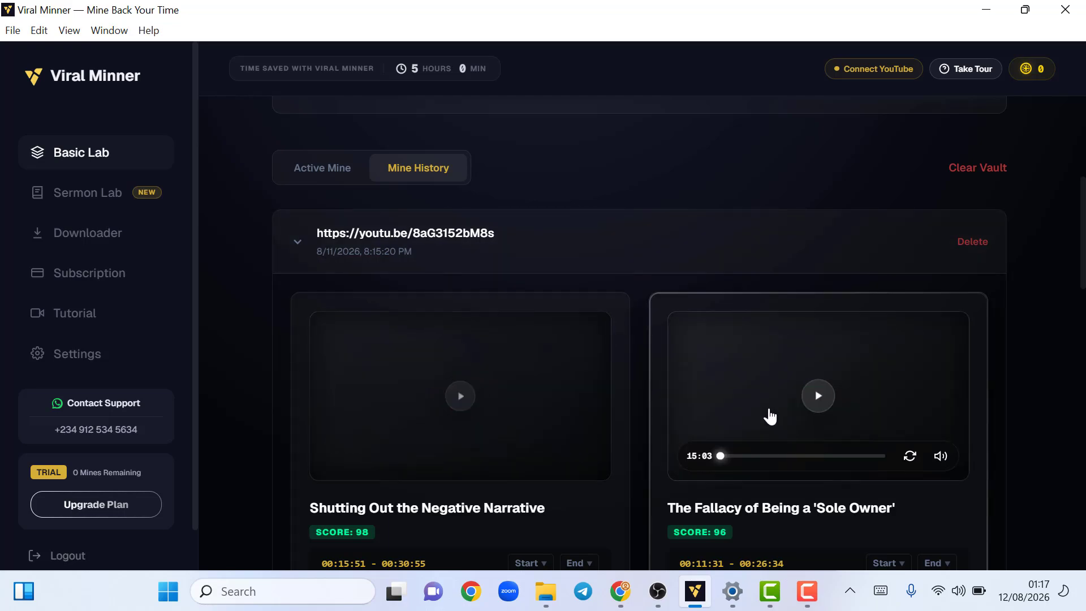
pyautogui.click(461, 398)
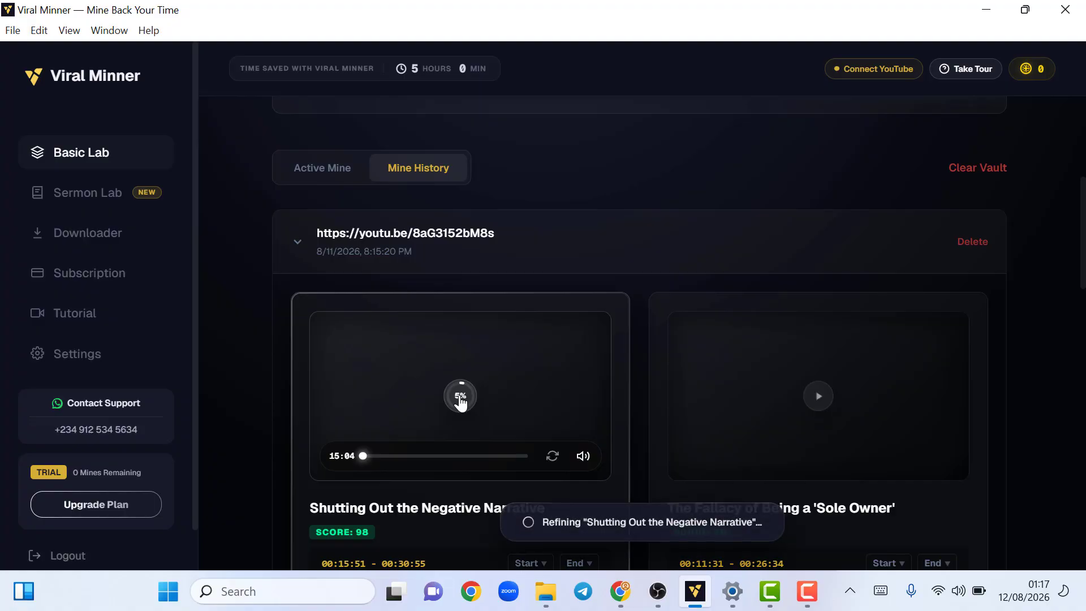
pyautogui.click(818, 396)
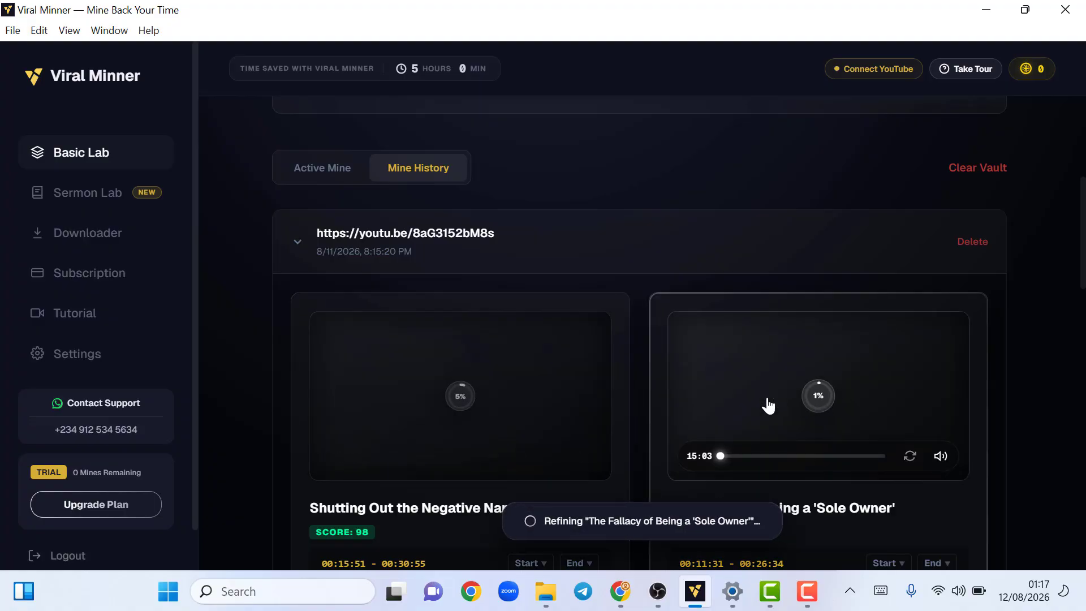
# Step: Switch to File Explorer and open the Viral Minner Nuggets folder on the Desktop
pyautogui.moveTo(546, 591)
pyautogui.moveTo(602, 517)
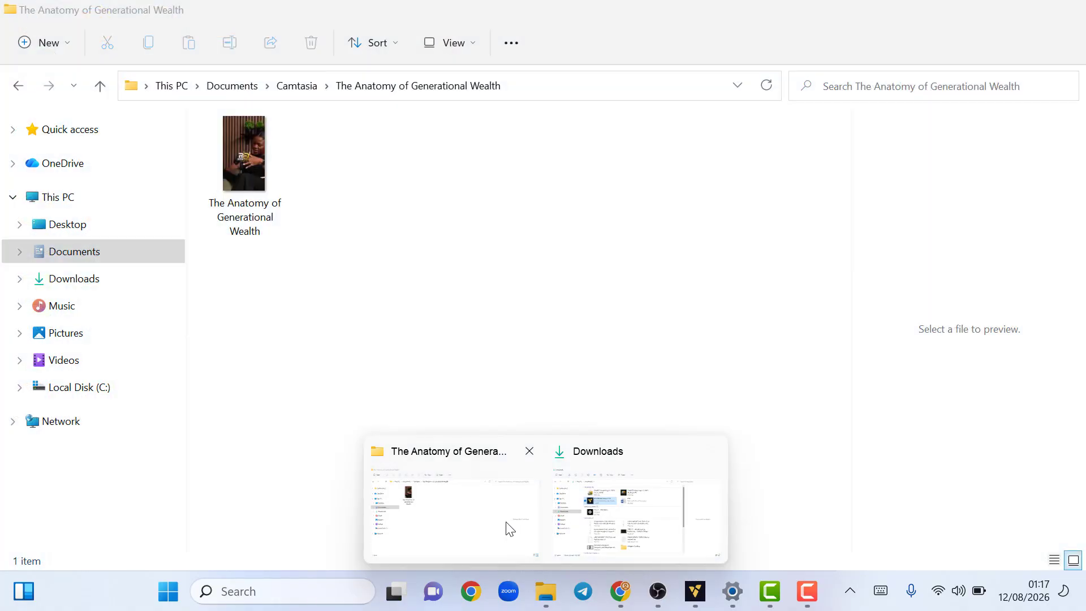
pyautogui.click(507, 525)
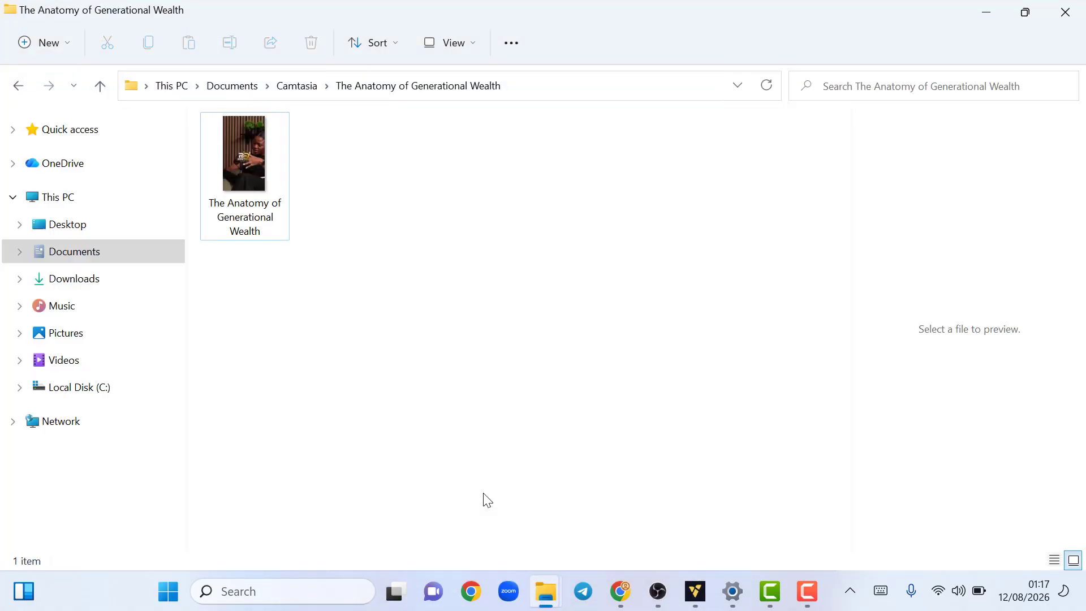
pyautogui.click(109, 229)
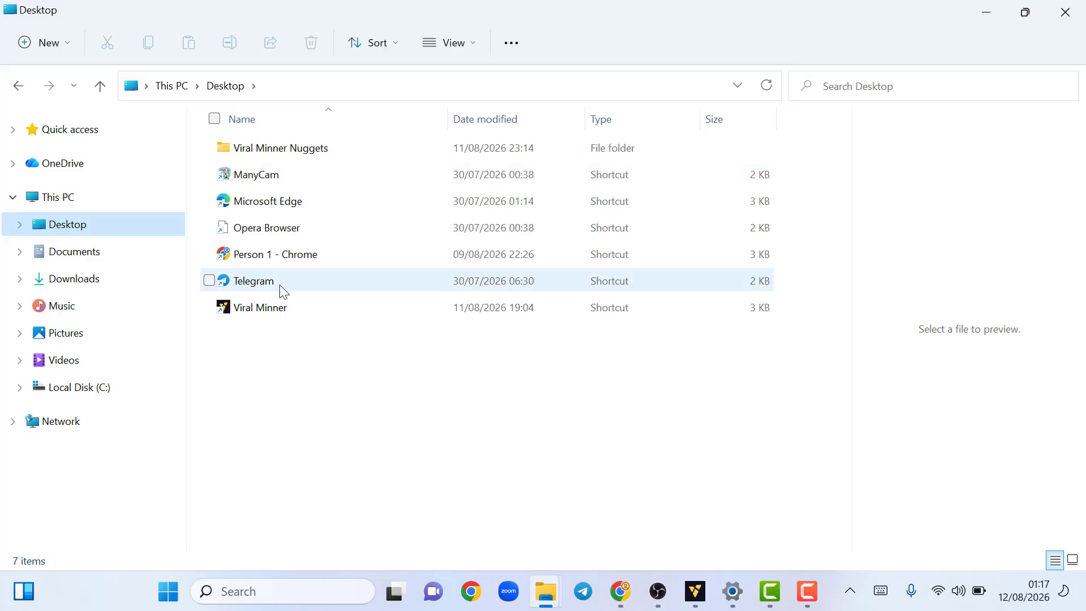
pyautogui.click(288, 154)
pyautogui.doubleClick(289, 154)
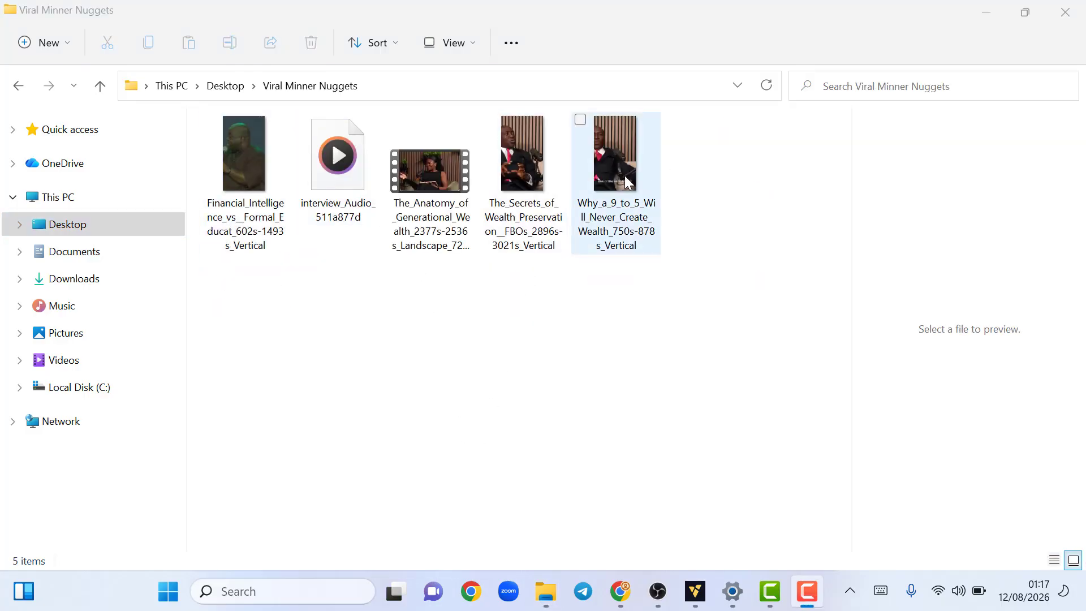
# Step: Play the exported vertical clip The_Secrets_of_Wealth_Preservation__FBOs_2896s-3021s_Vertical, skip further into it, and close the player
pyautogui.click(521, 181)
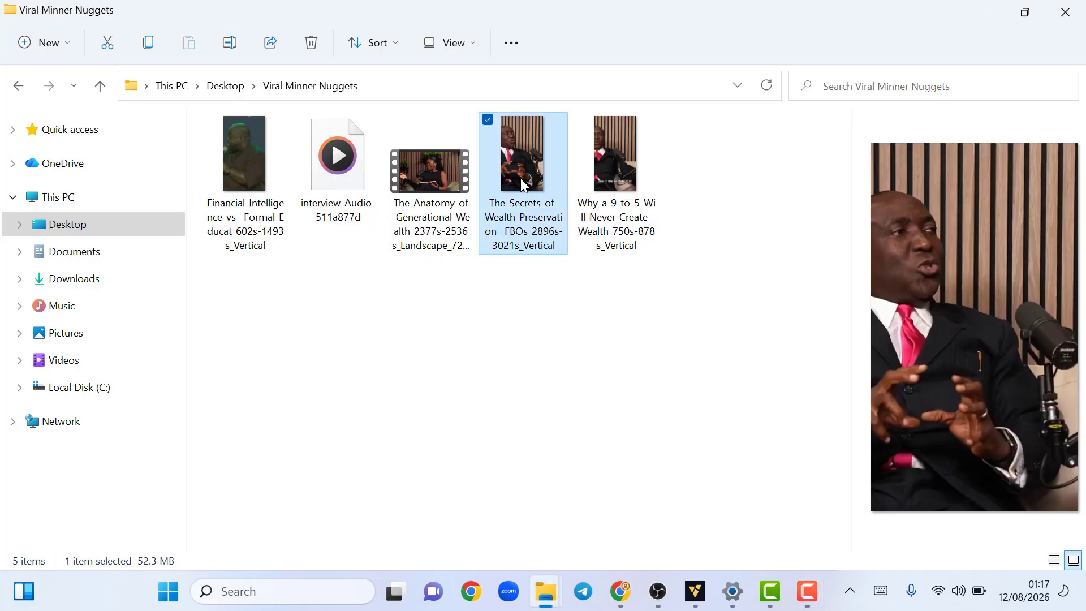
pyautogui.doubleClick(520, 178)
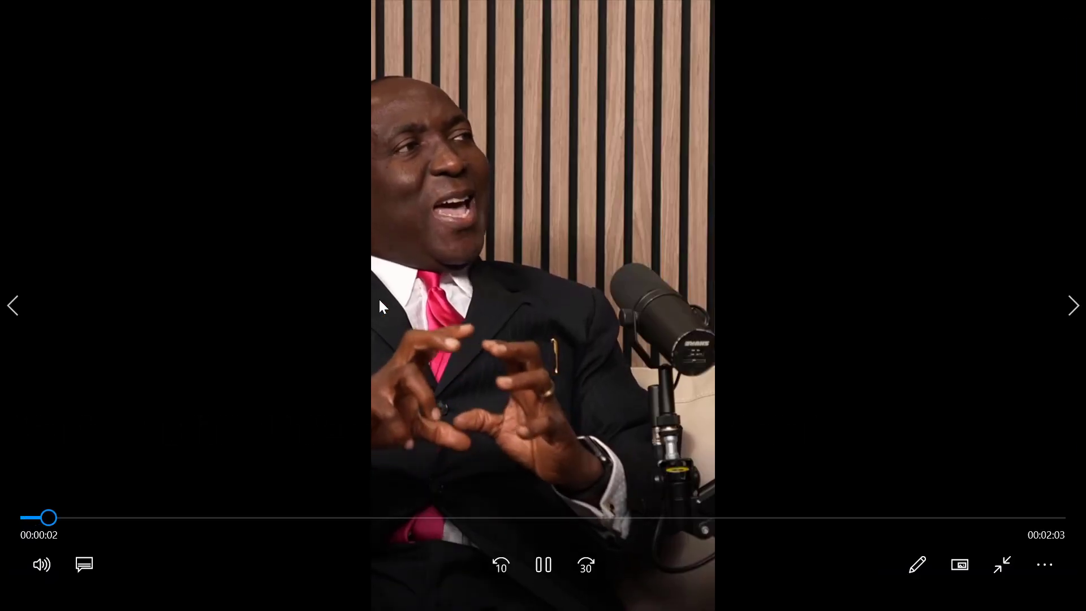
pyautogui.click(381, 519)
pyautogui.click(1061, 13)
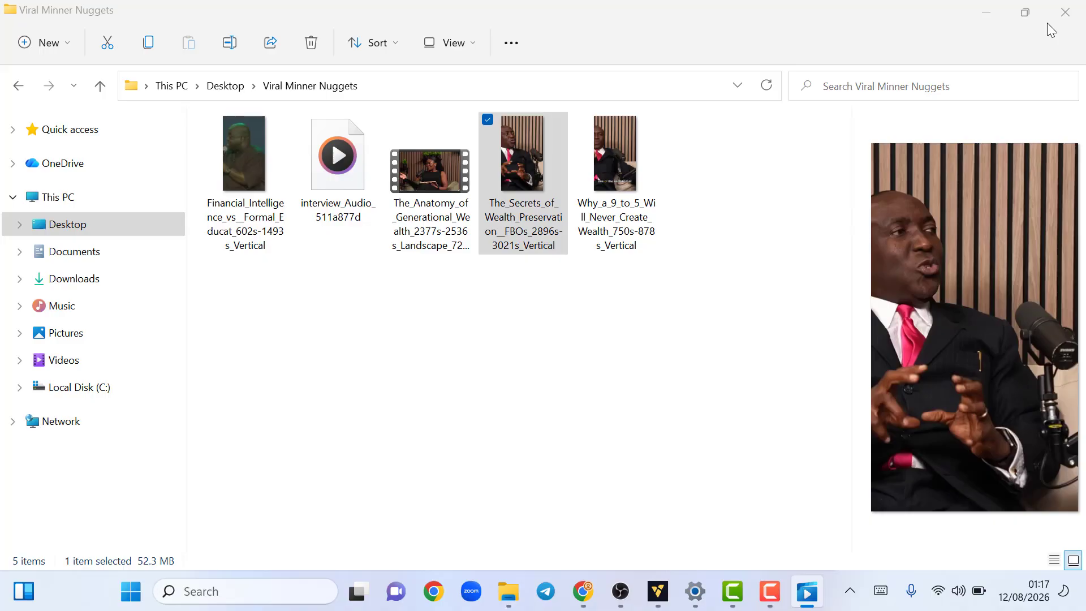
# Step: Play the captioned vertical clip Why_a_9_to_5_Will_Never_Create_Wealth_750s-878s_Vertical and take the player out of full screen
pyautogui.doubleClick(615, 164)
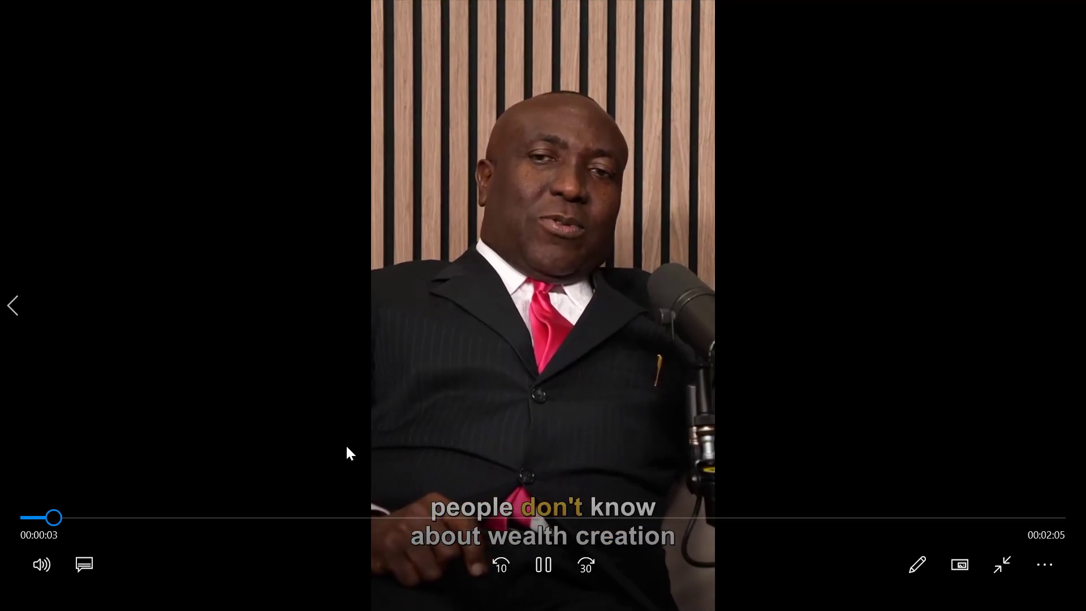
pyautogui.doubleClick(903, 140)
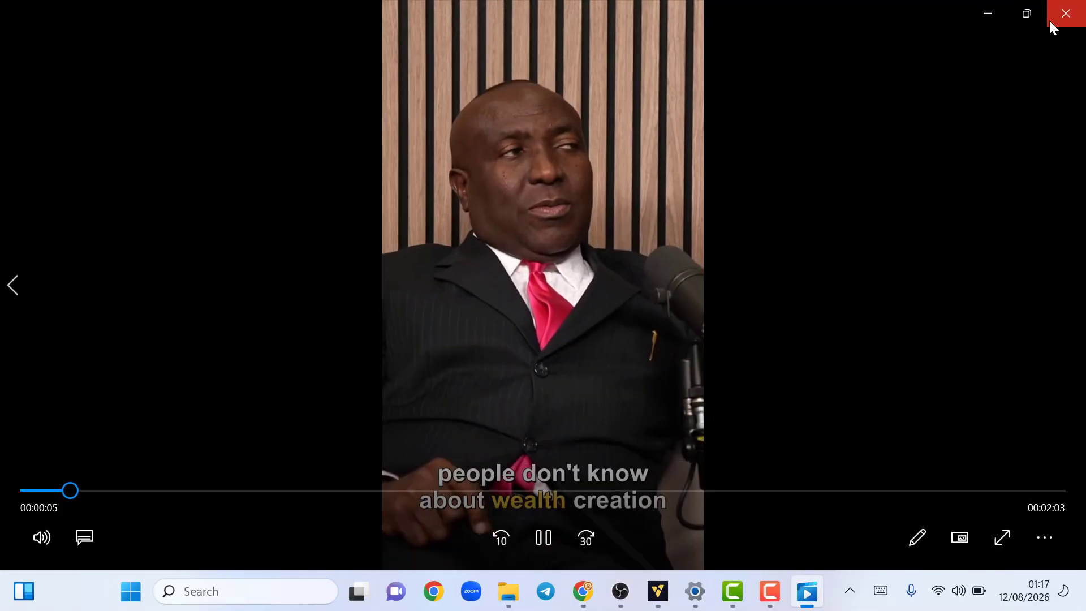